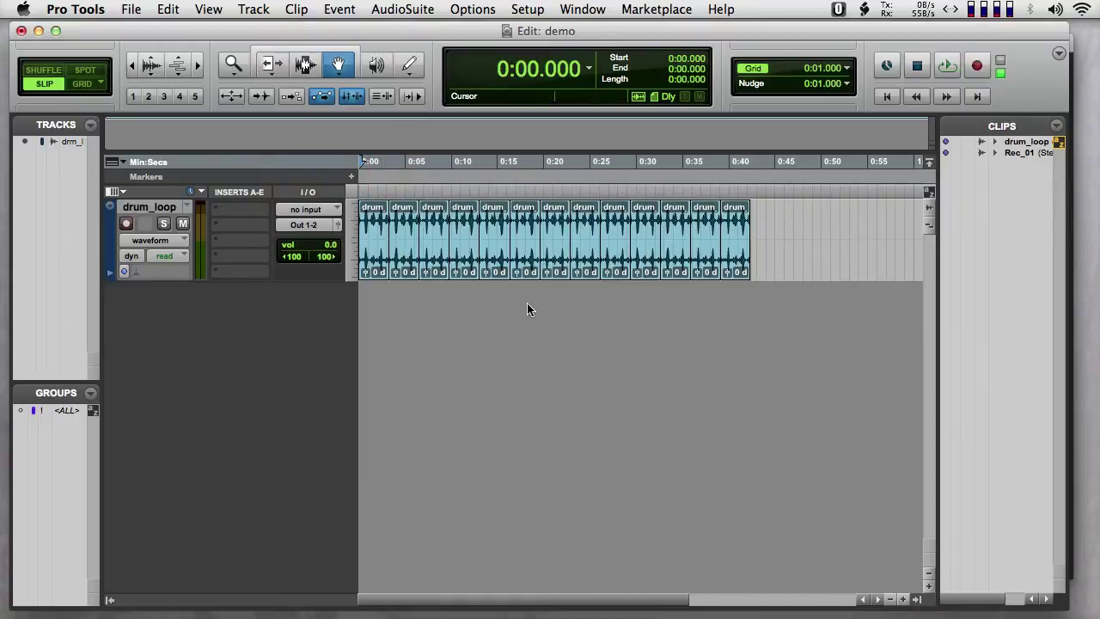
Reveal drum_loop's volume automation lane, then collapse it again.
click(113, 273)
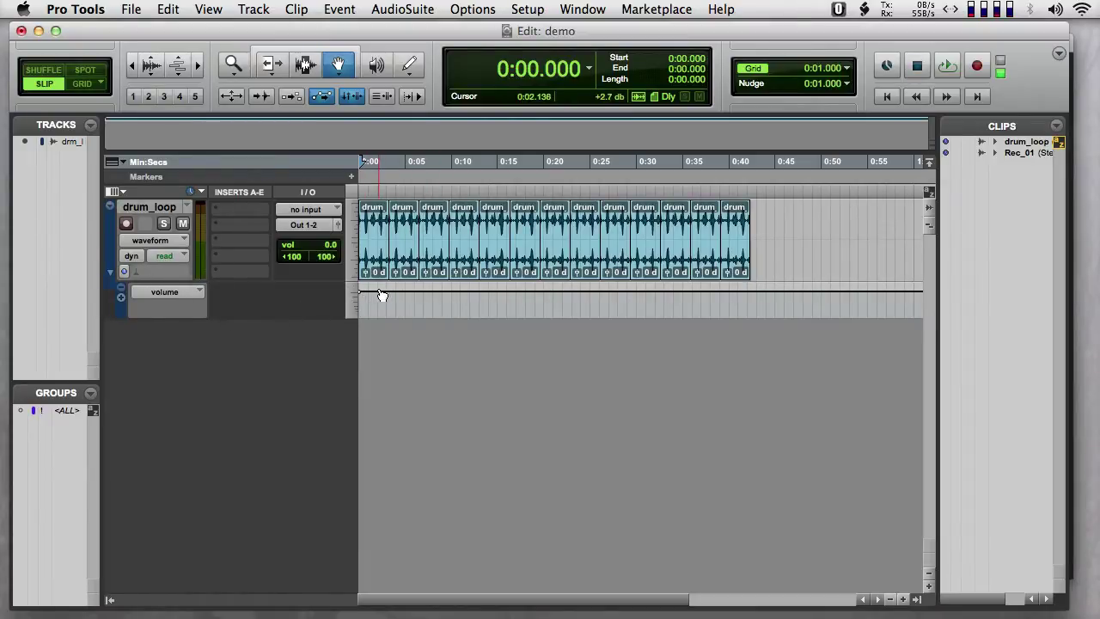
click(112, 275)
Show the volume lane again and add five breakpoints along drum_loop's volume line.
click(112, 275)
click(379, 292)
click(391, 291)
click(410, 292)
click(427, 291)
click(442, 292)
Pull three breakpoints to the lane bottom to form V dips, then play the loop back.
drag(383, 297, 378, 329)
drag(409, 291, 410, 315)
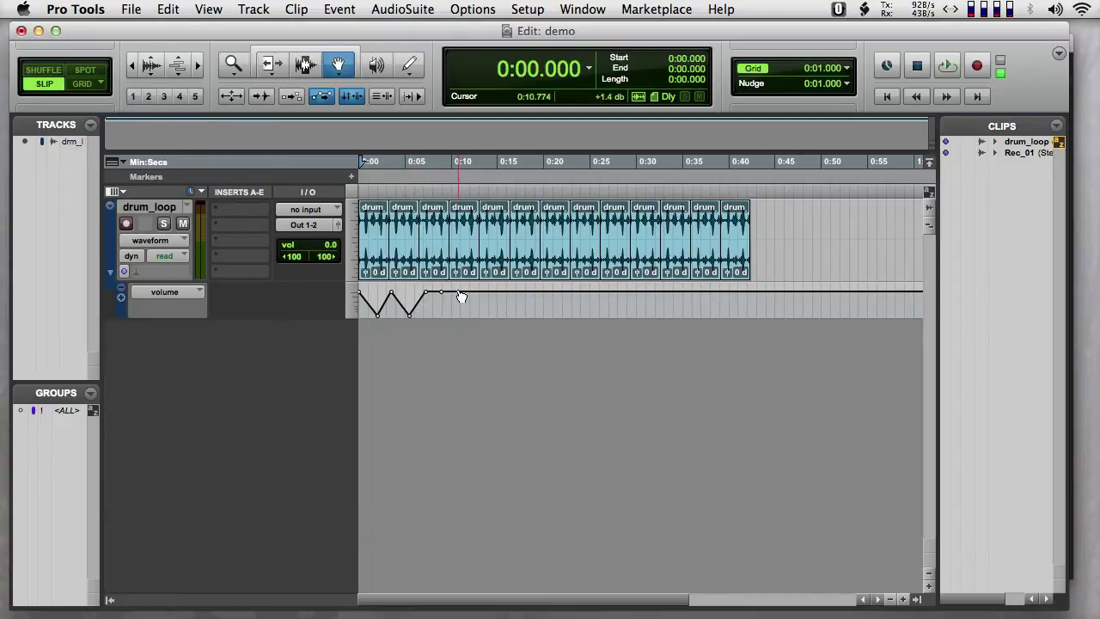
drag(443, 293, 441, 315)
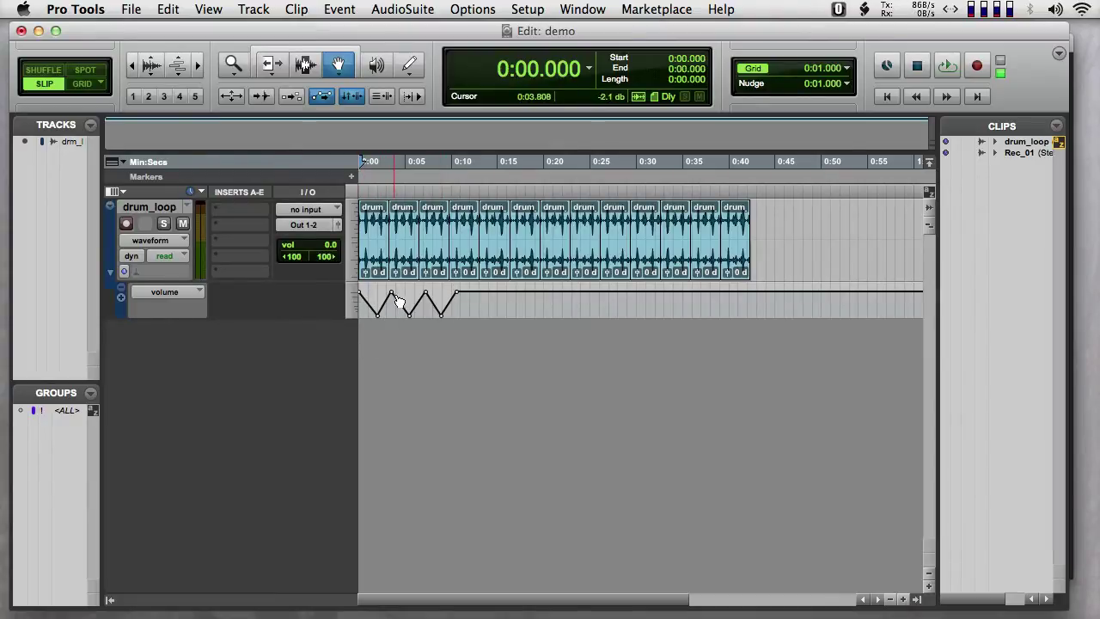
key(space)
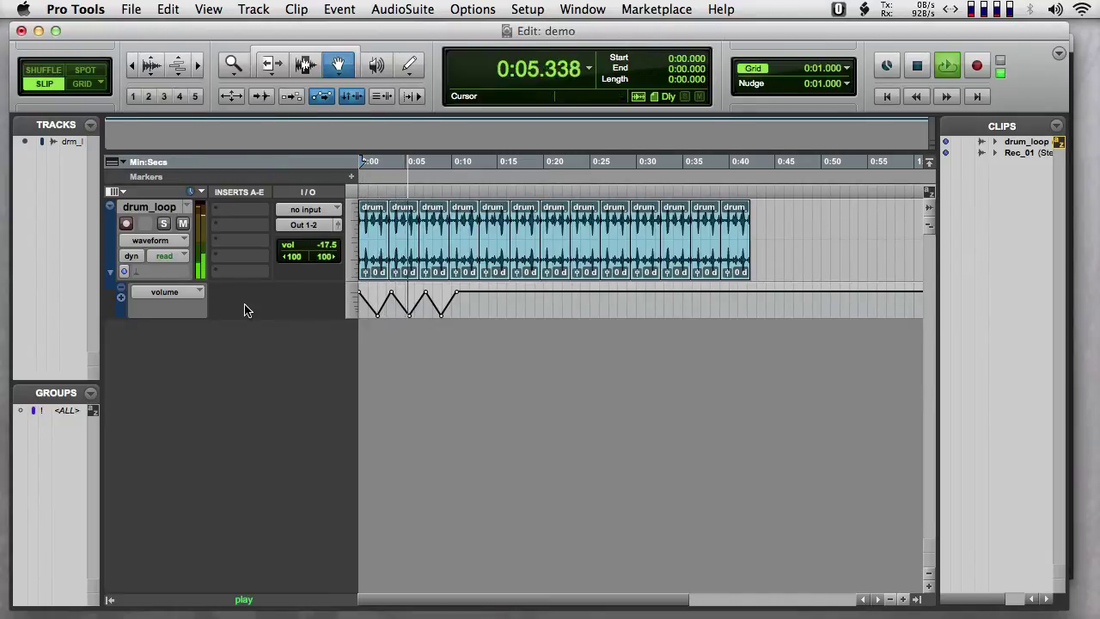
key(space)
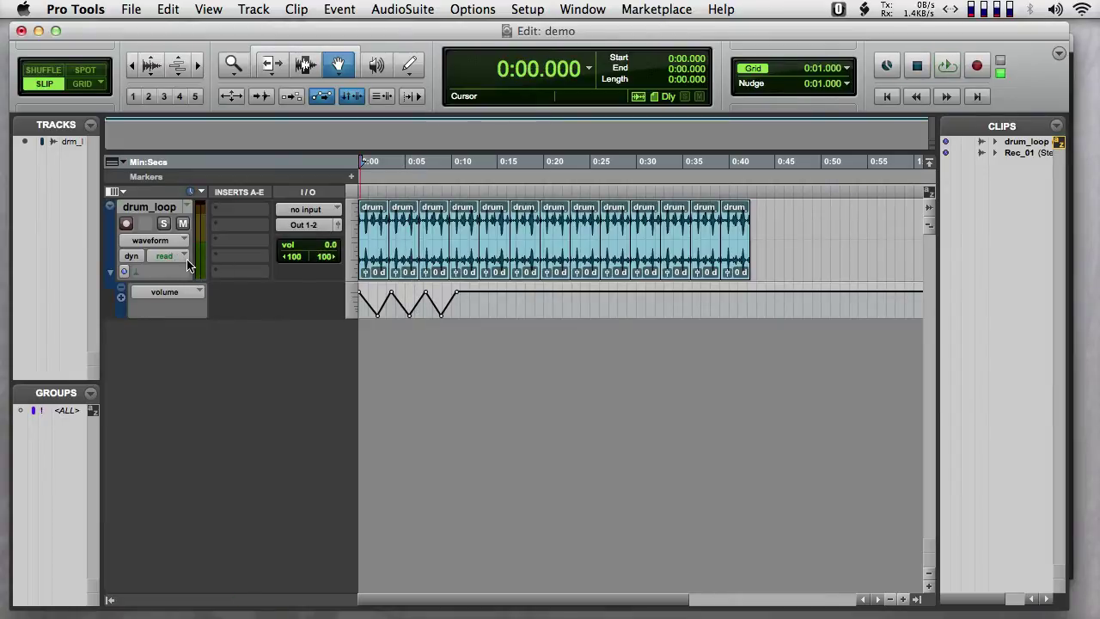
Turn drum_loop's automation Off, audition the loop, then switch its mode to Write.
click(181, 261)
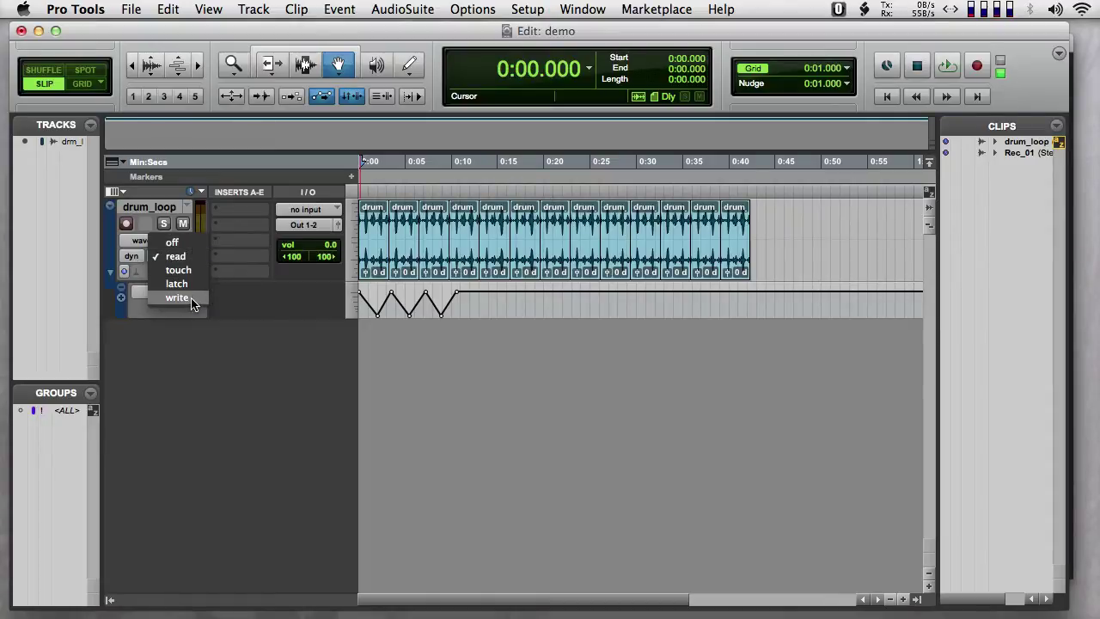
click(186, 247)
key(space)
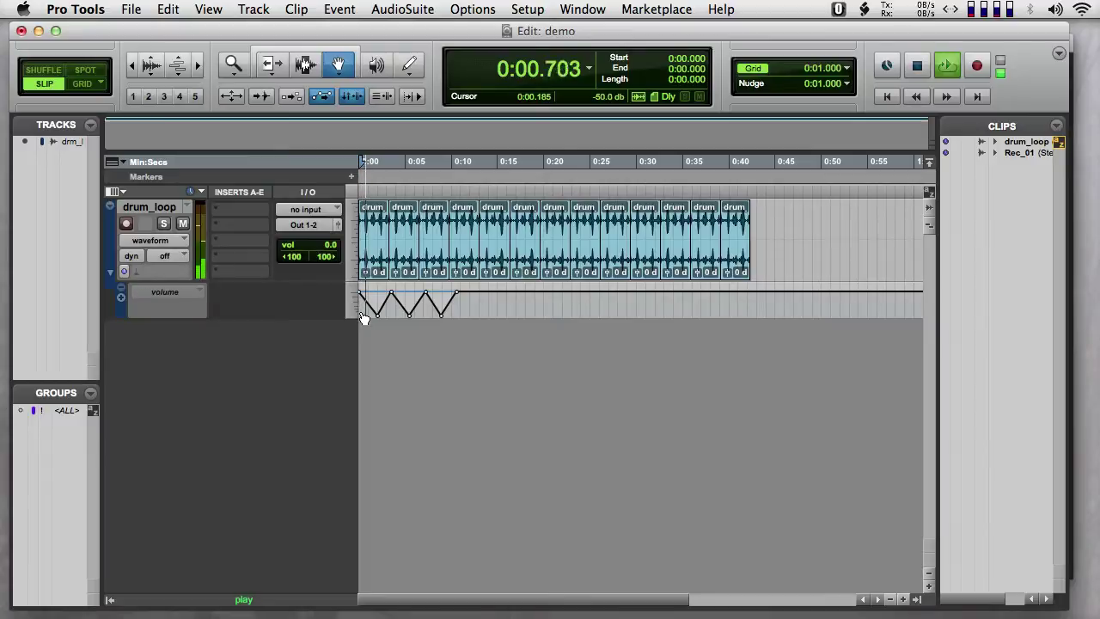
key(space)
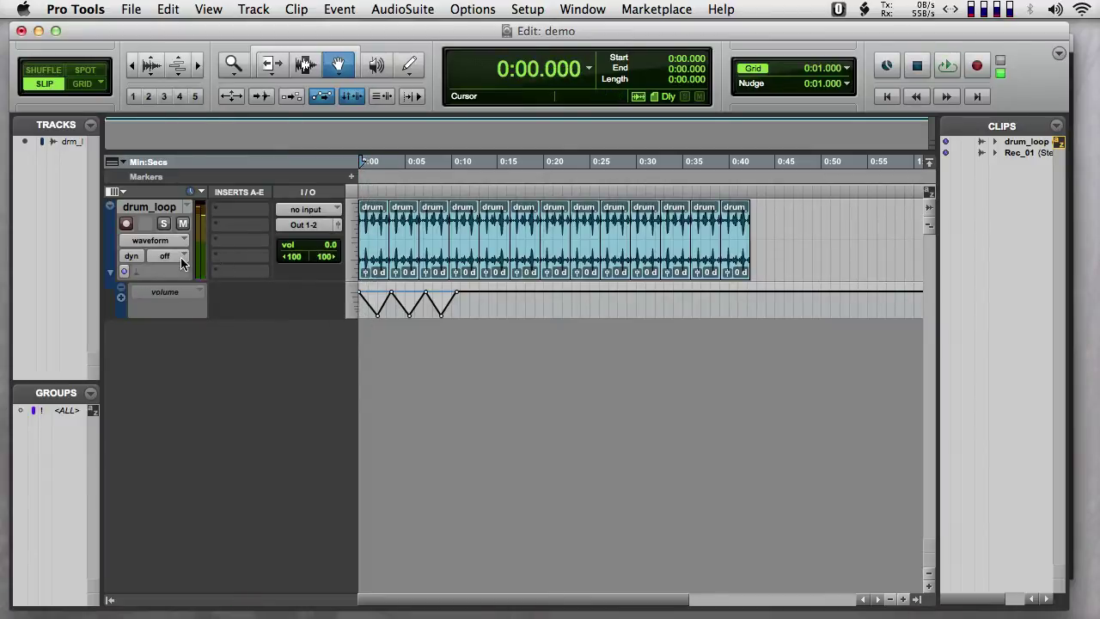
click(183, 262)
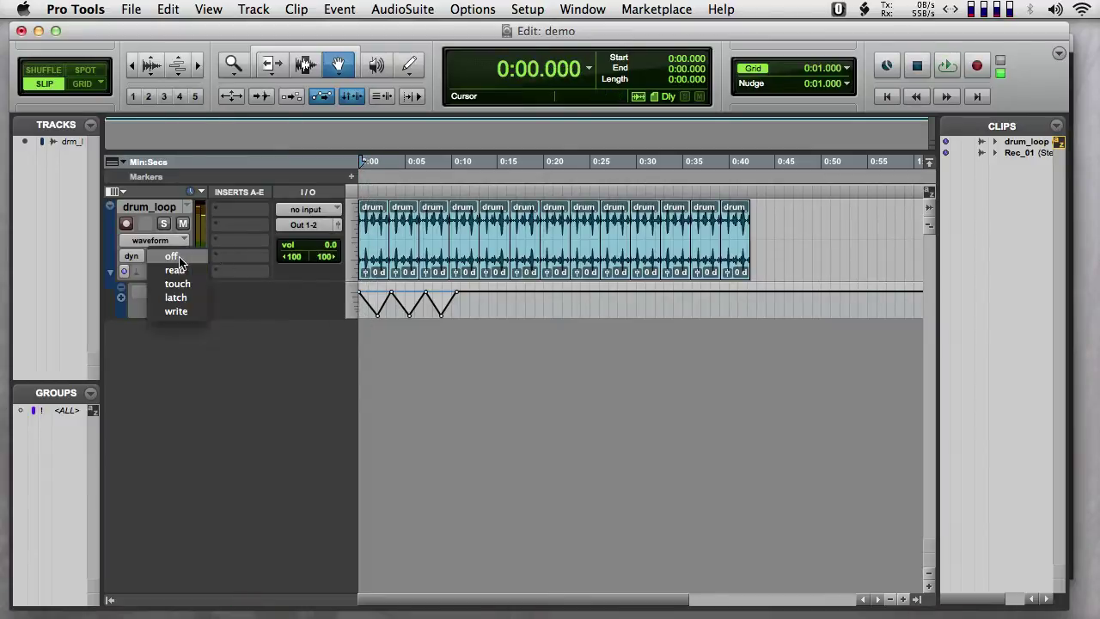
click(178, 311)
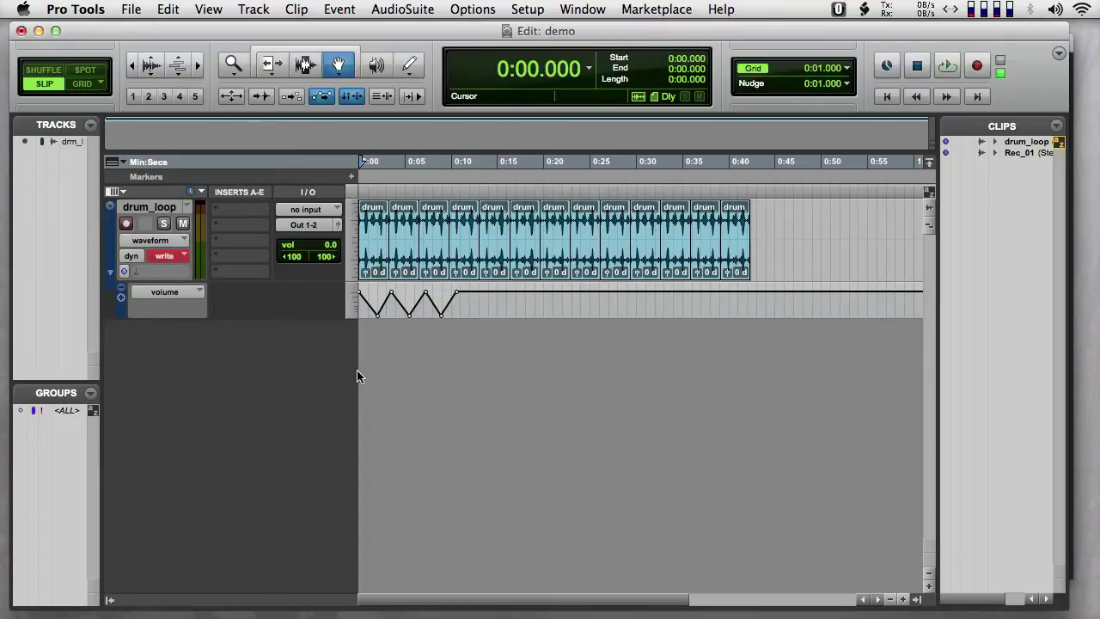
key(super+equal)
Ride drum_loop's volume fader during playback to write a wavy curve over the first ten seconds.
scroll(943, 488, down, 3)
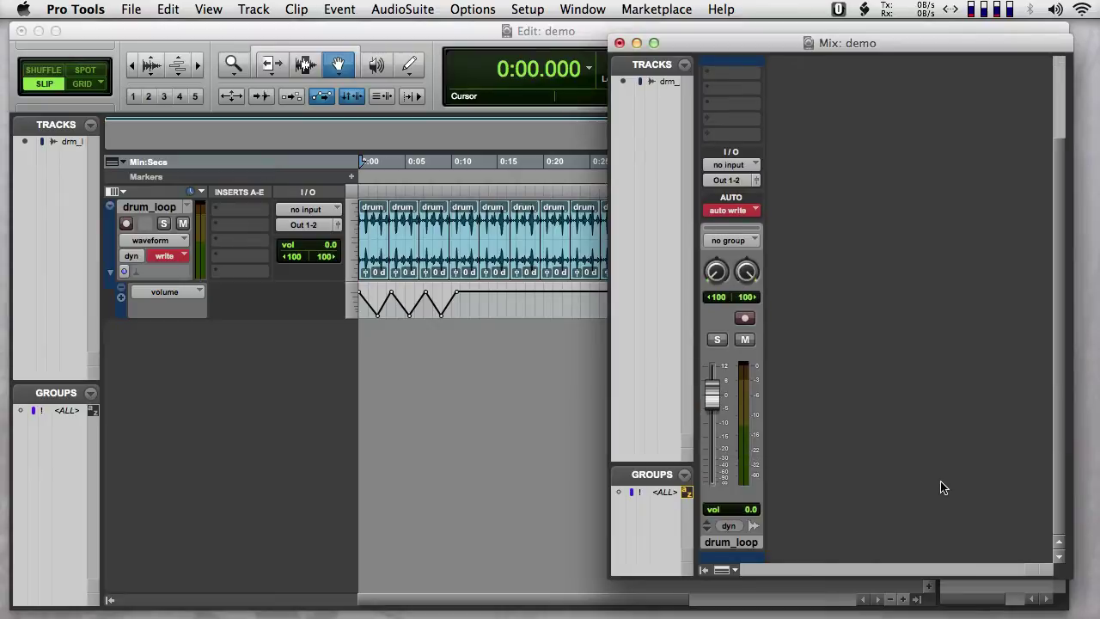
drag(685, 44, 610, 113)
key(space)
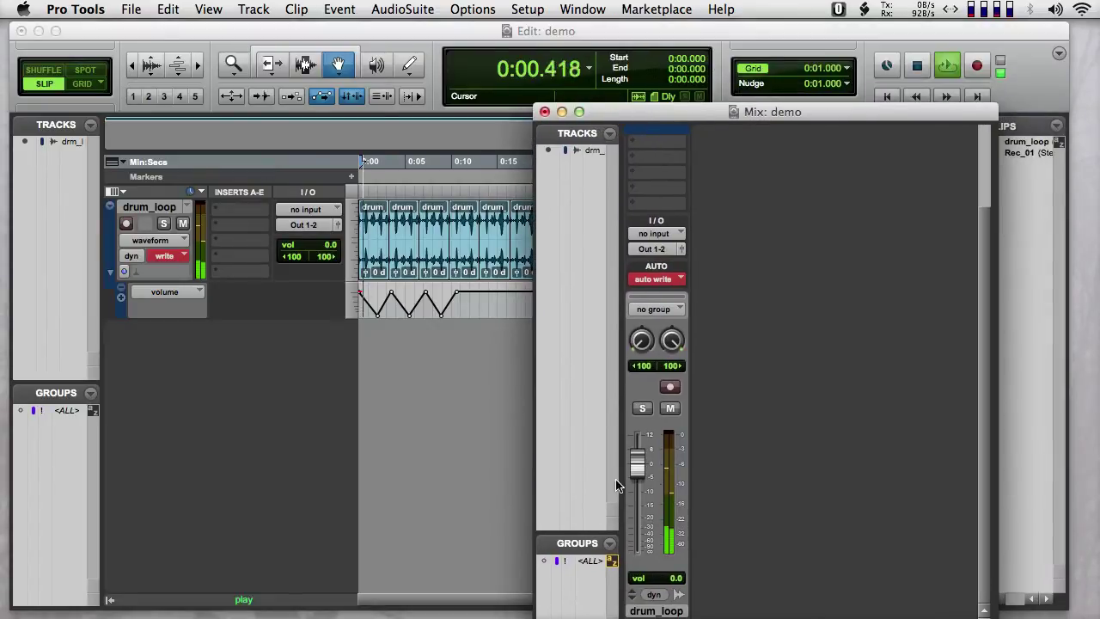
mouse_move(637, 464)
mouse_down()
mouse_move(645, 531)
mouse_move(640, 455)
mouse_move(639, 536)
mouse_move(641, 449)
mouse_move(646, 560)
mouse_move(646, 470)
mouse_up()
key(space)
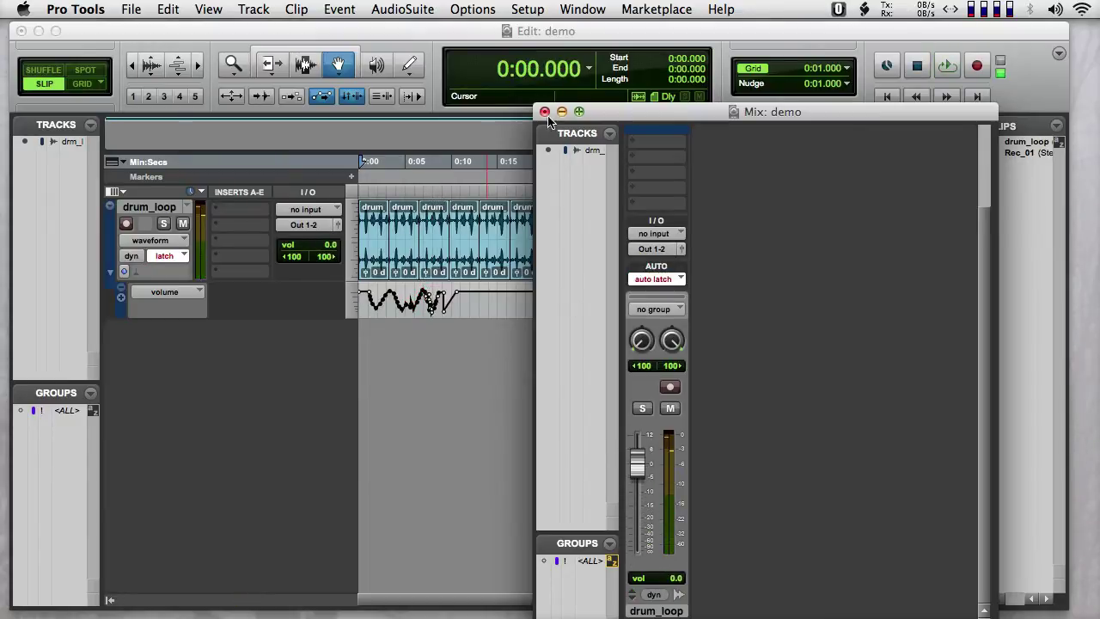
click(422, 371)
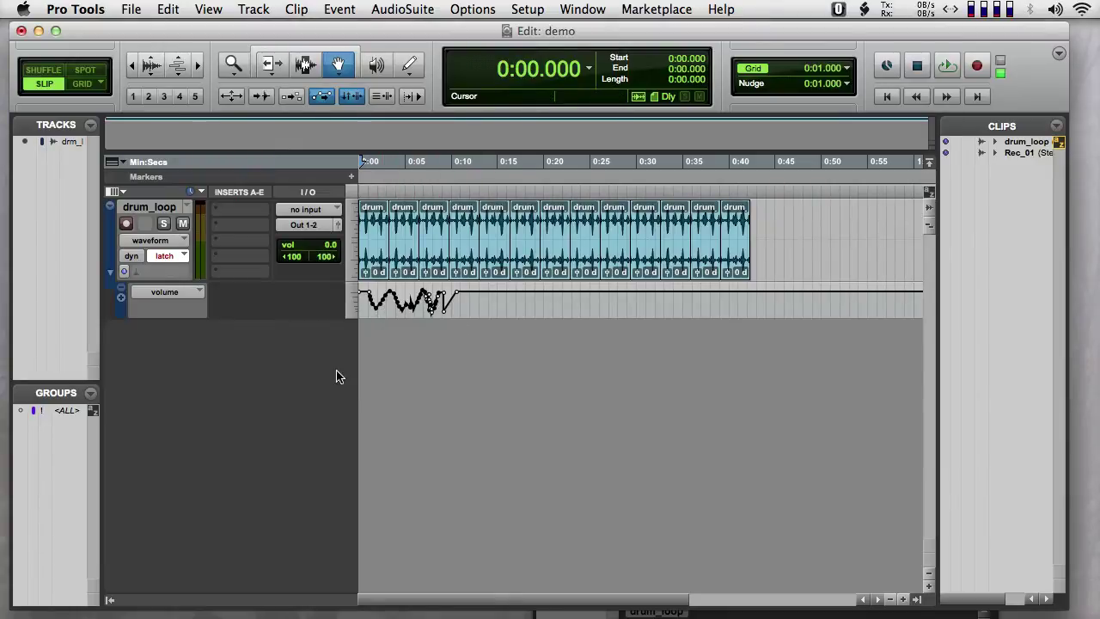
click(121, 299)
click(169, 331)
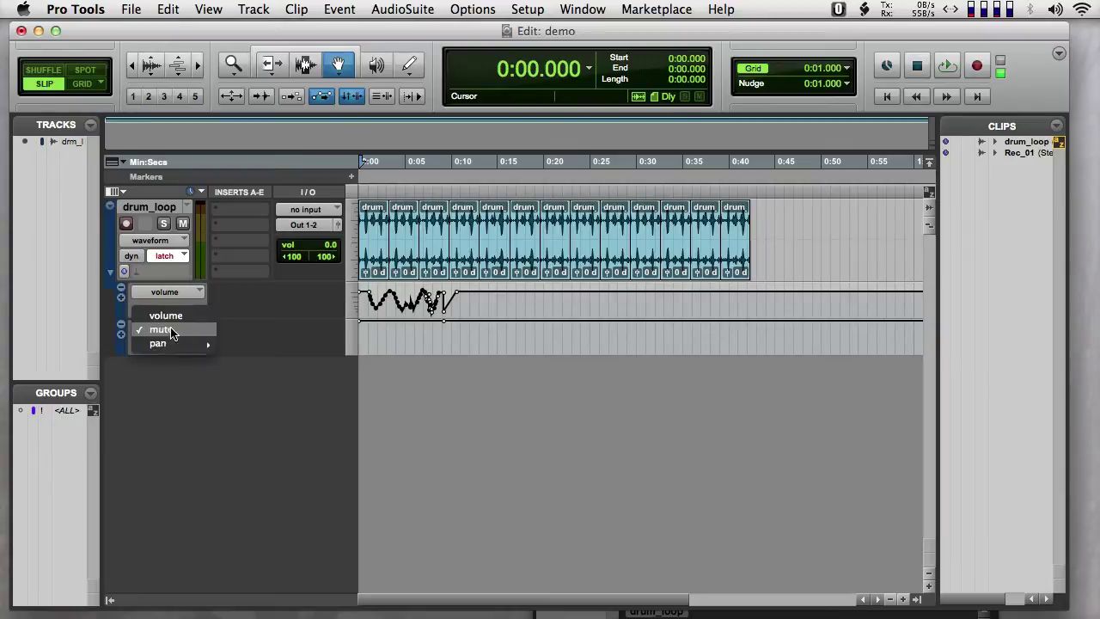
mouse_move(198, 350)
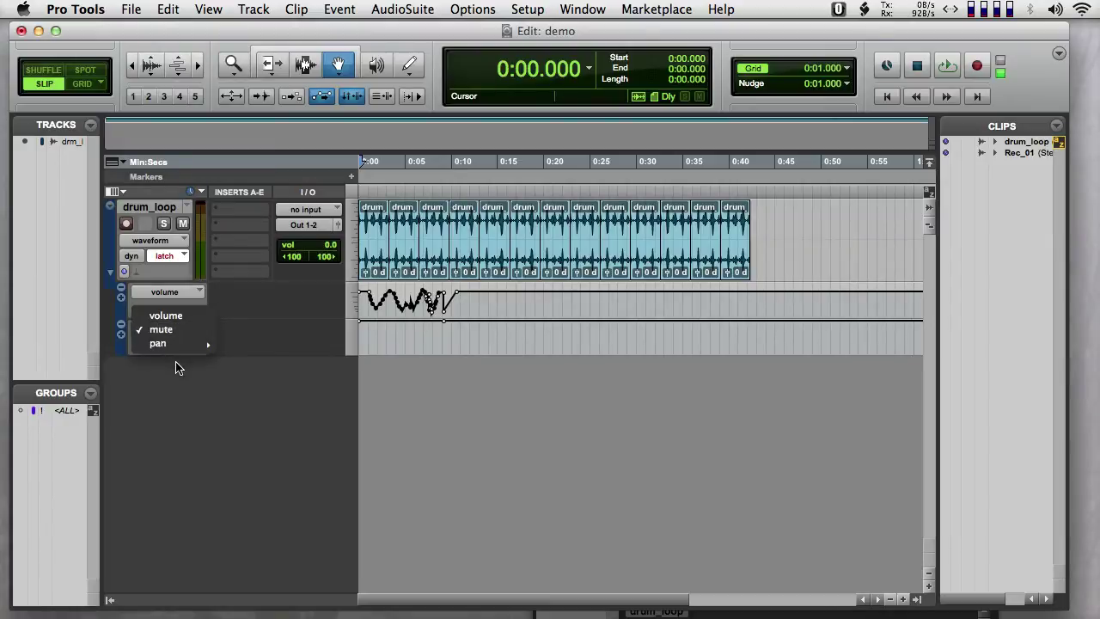
click(199, 416)
click(121, 326)
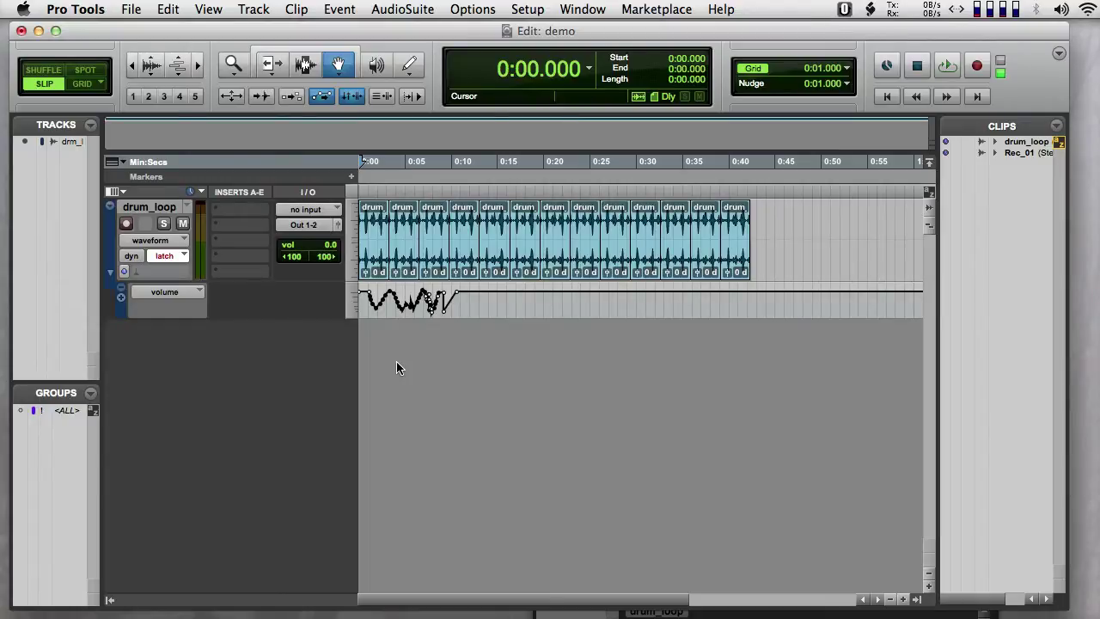
Insert an EQ3 1-Band plug-in in drum_loop's first insert slot.
key(super+equal)
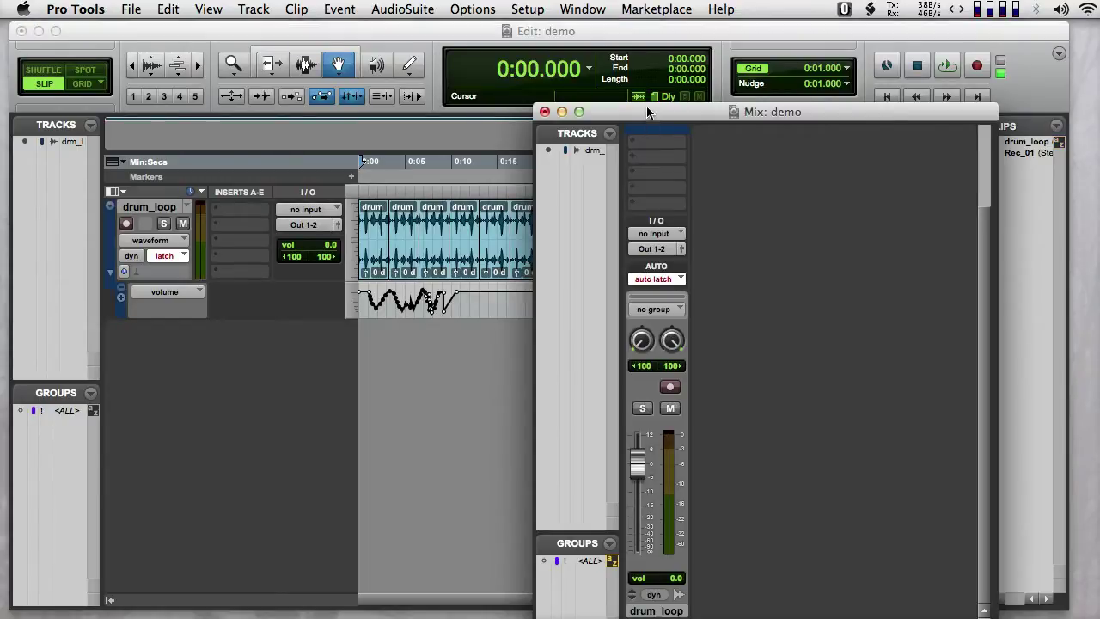
drag(648, 111, 709, 63)
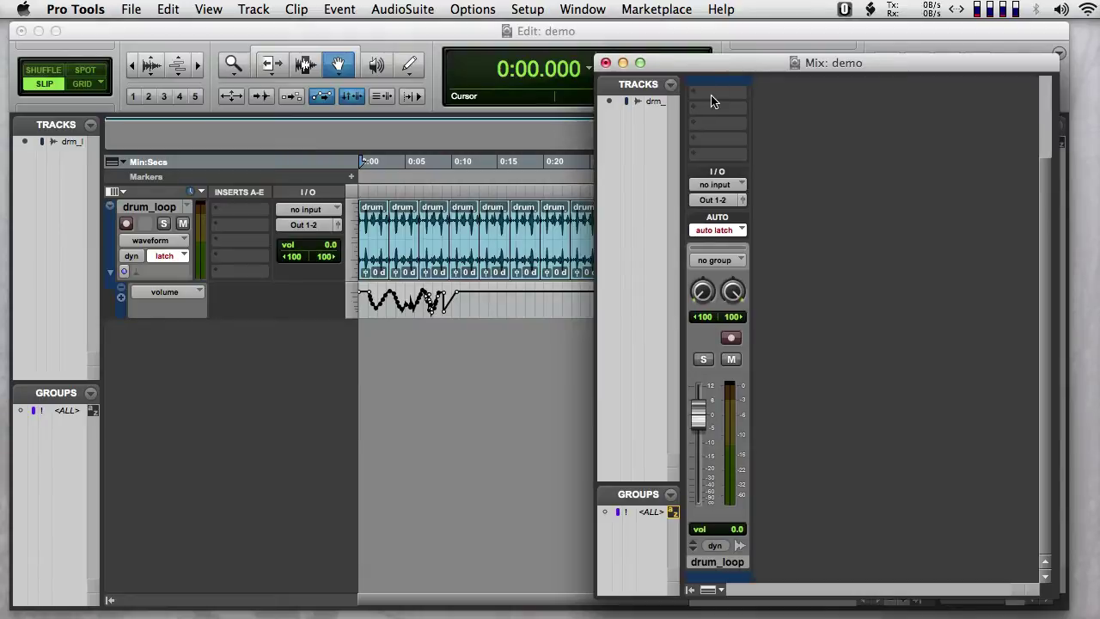
click(715, 92)
mouse_move(752, 129)
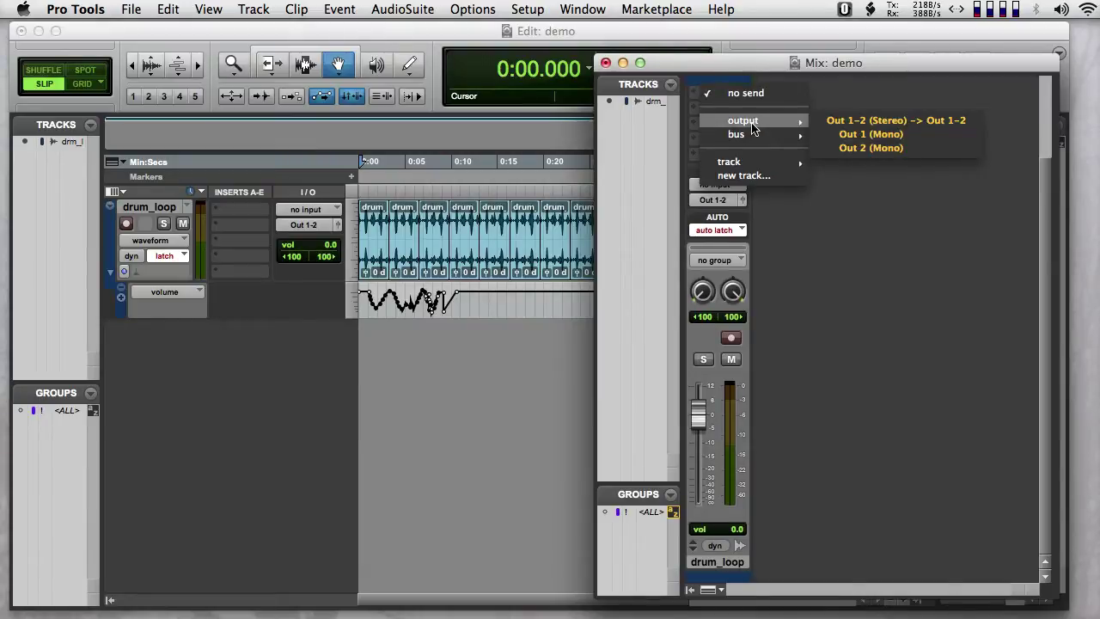
click(773, 94)
scroll(744, 146, up, 3)
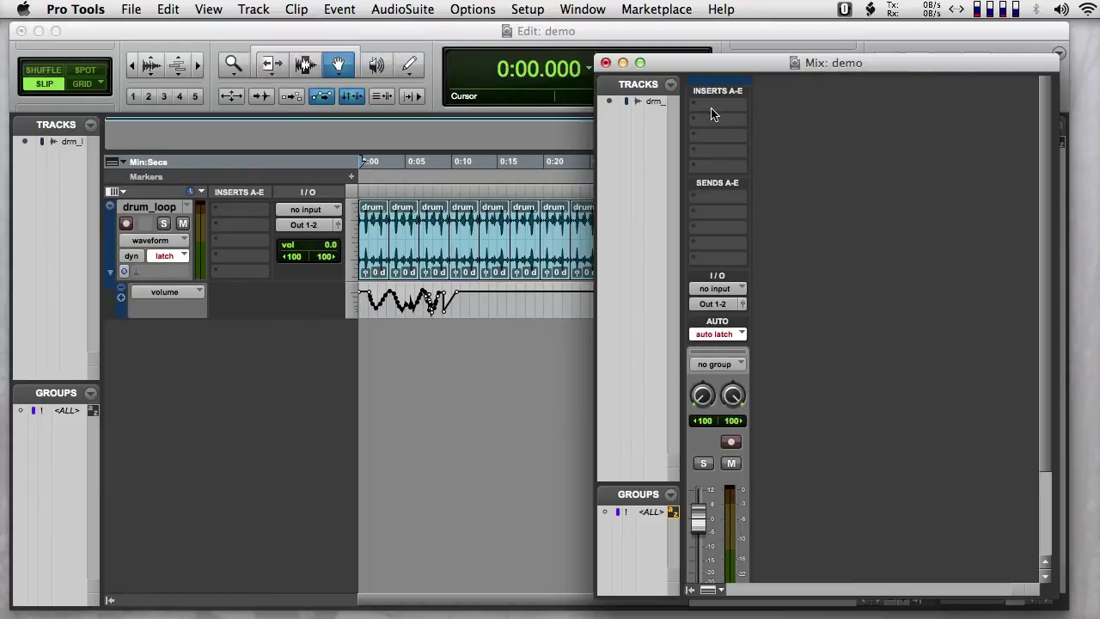
click(711, 110)
mouse_move(773, 132)
mouse_move(921, 149)
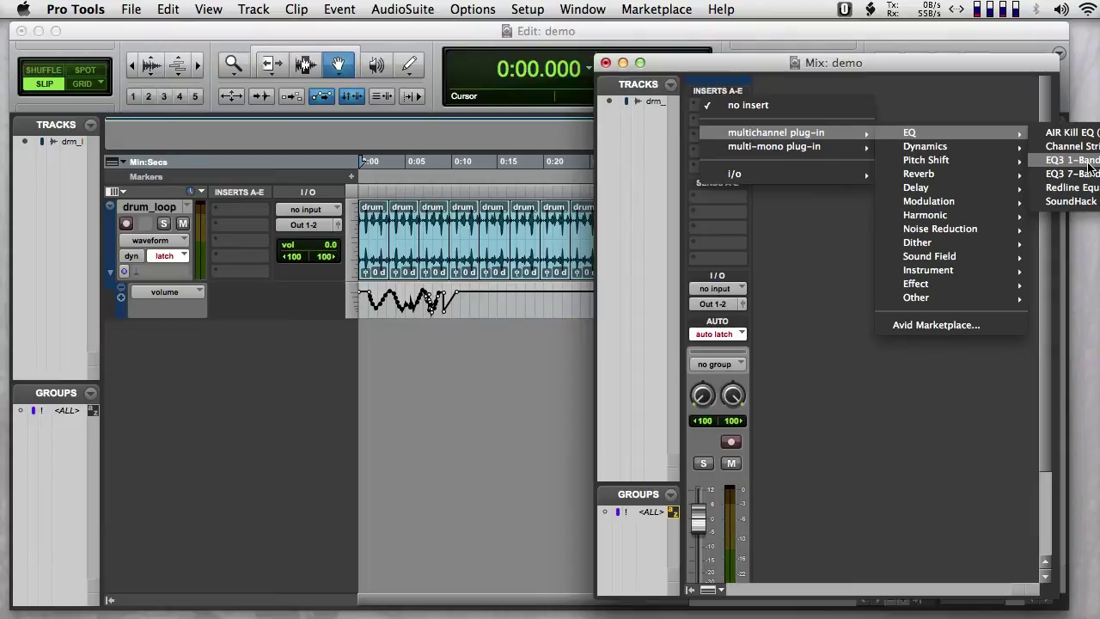
click(1088, 162)
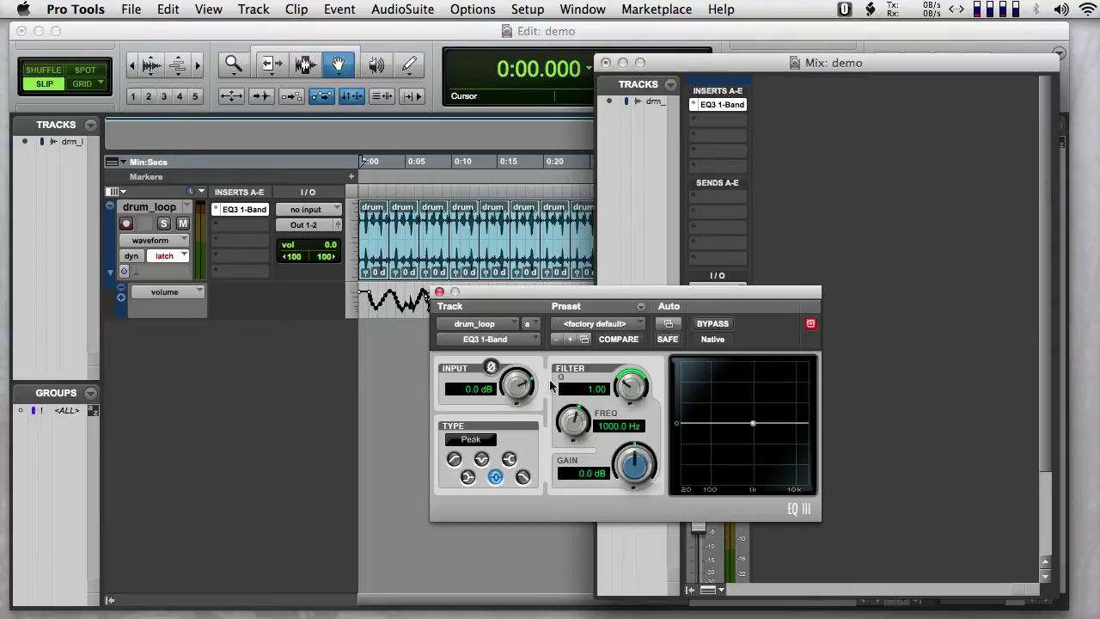
drag(708, 300, 551, 374)
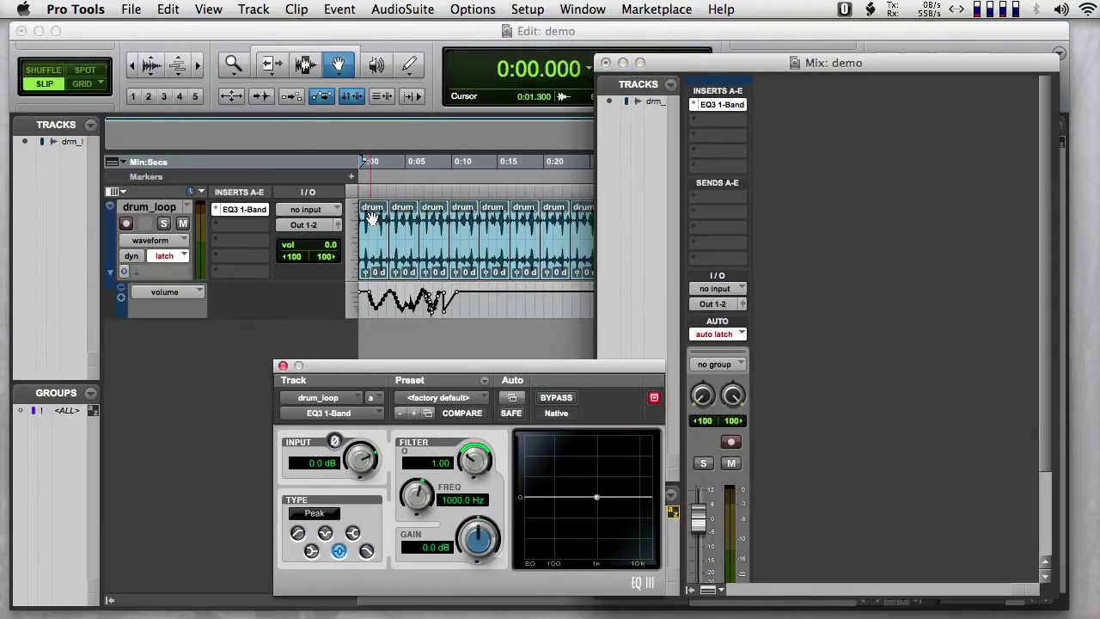
Boost the EQ3 band about 11.8 dB at 3.95 kHz while the loop plays.
key(space)
drag(596, 497, 622, 456)
key(space)
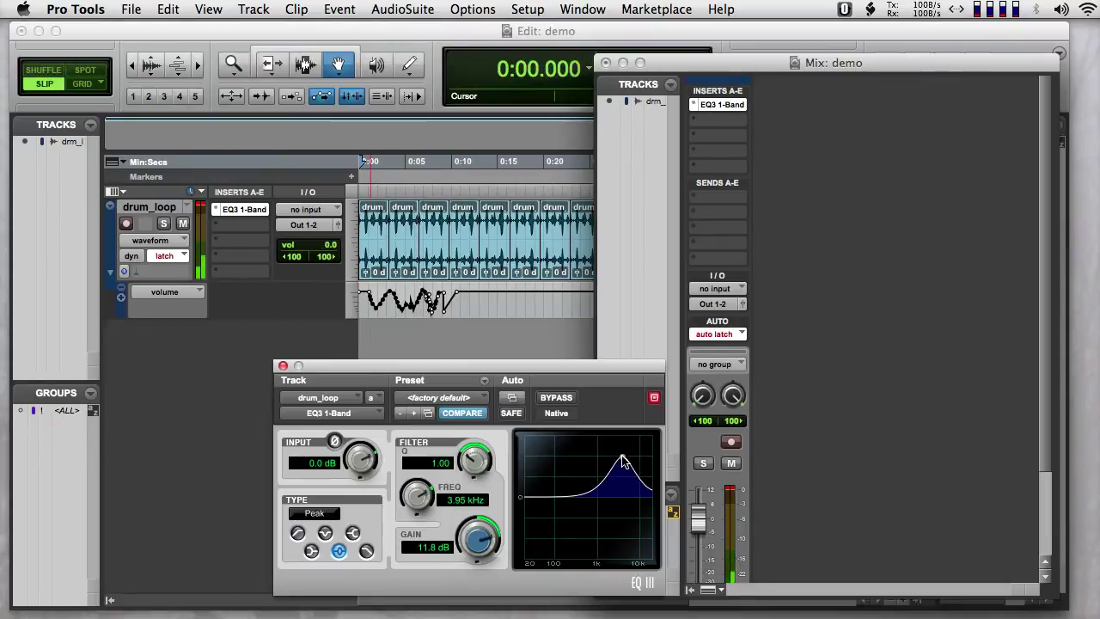
Select the recorded volume automation with the Selector and delete it, leaving a flat 0.0 dB line.
click(281, 365)
key(super+equal)
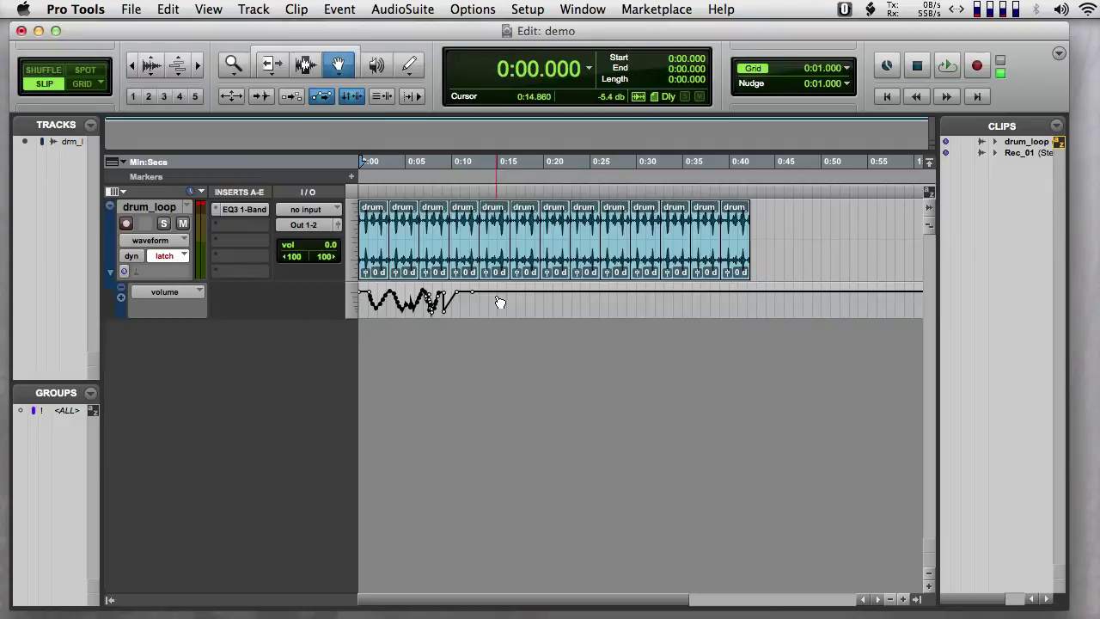
right_click(500, 302)
click(460, 314)
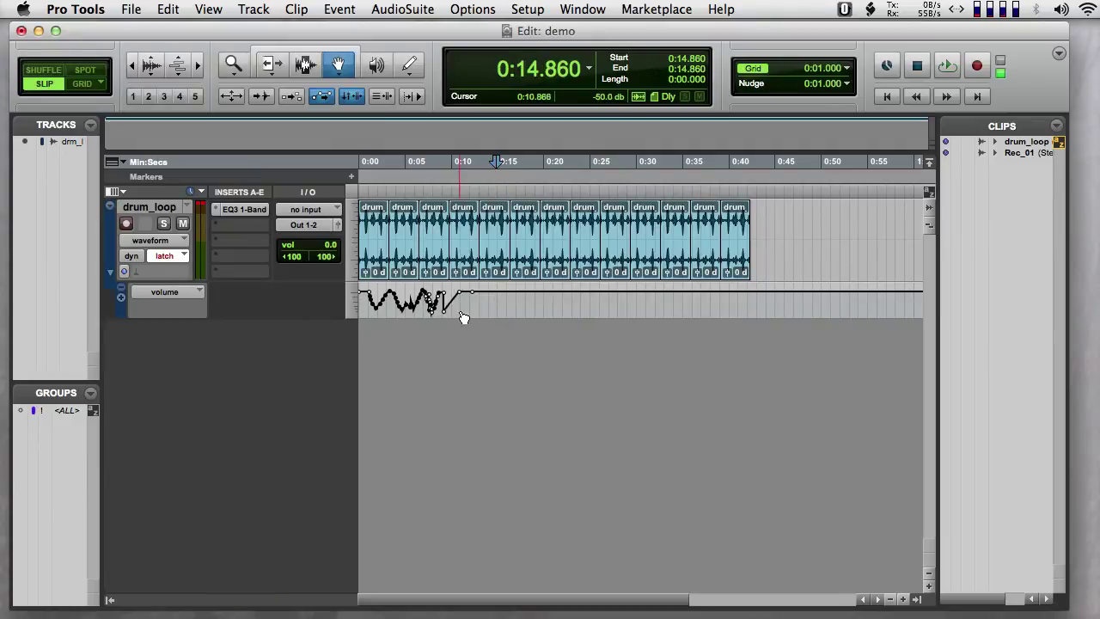
click(472, 292)
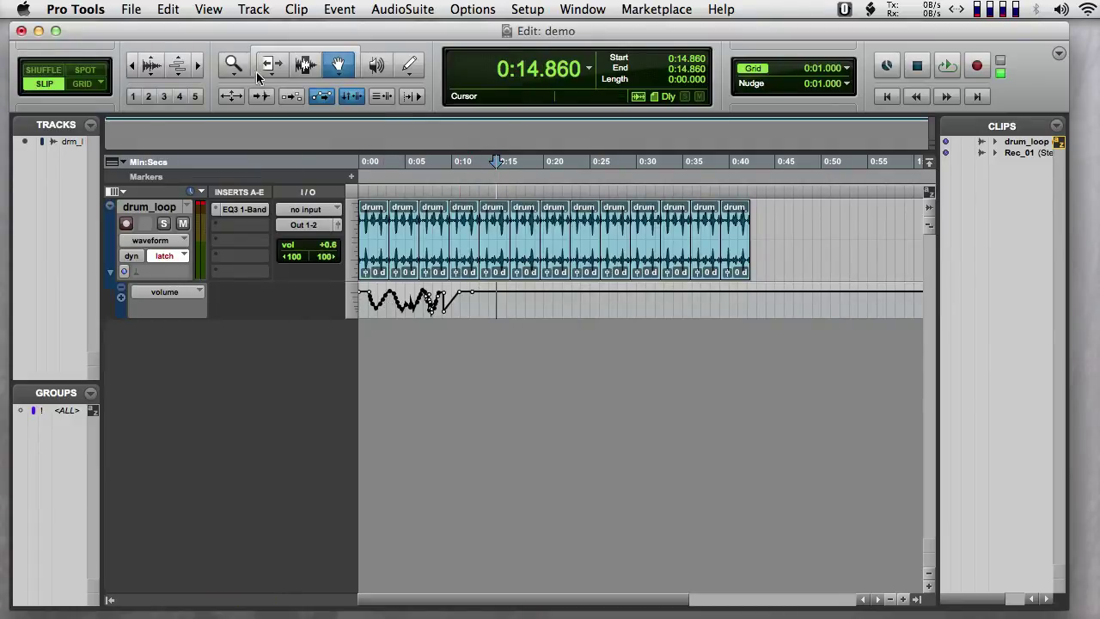
click(306, 66)
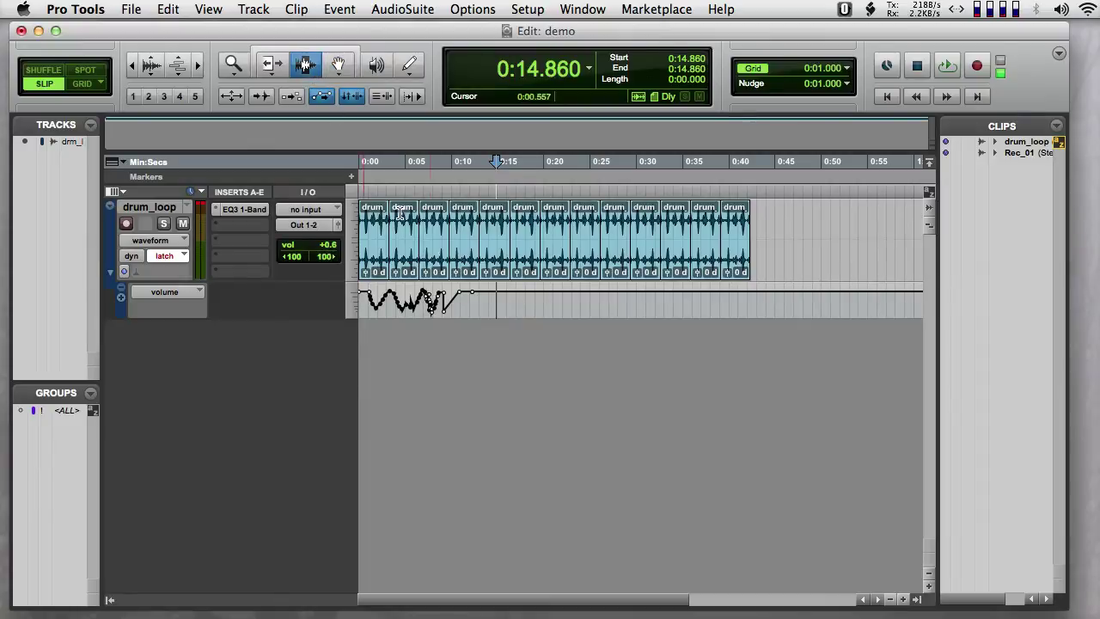
drag(483, 304, 363, 305)
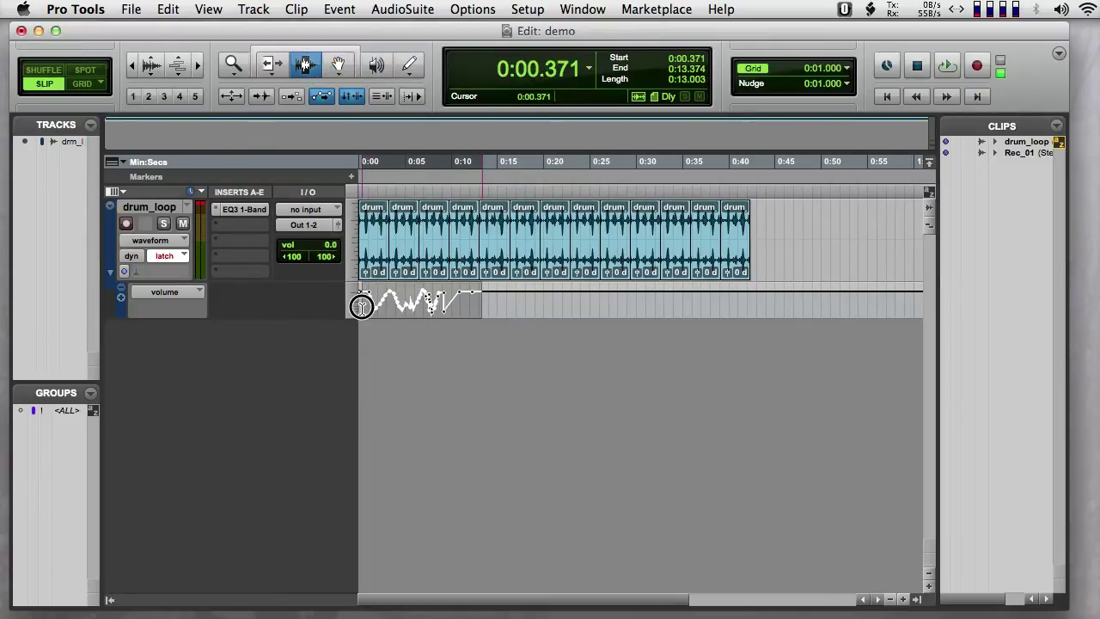
key(BackSpace)
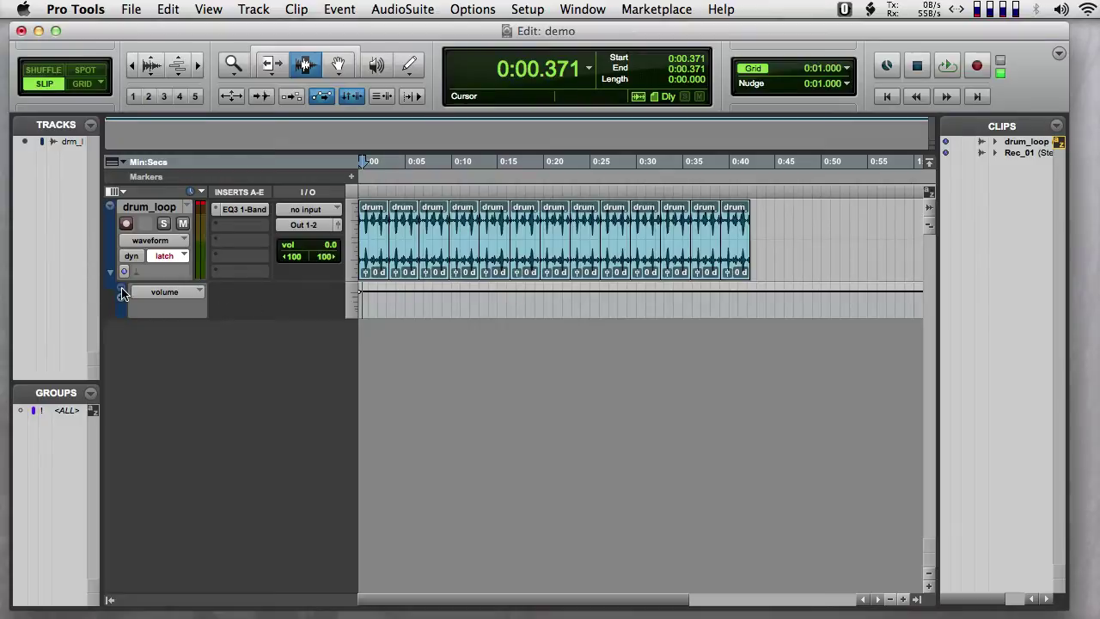
Open drum_loop's EQ3 1-Band window and set its peak to 5.99 kHz, 11.0 dB during playback.
key(super+equal)
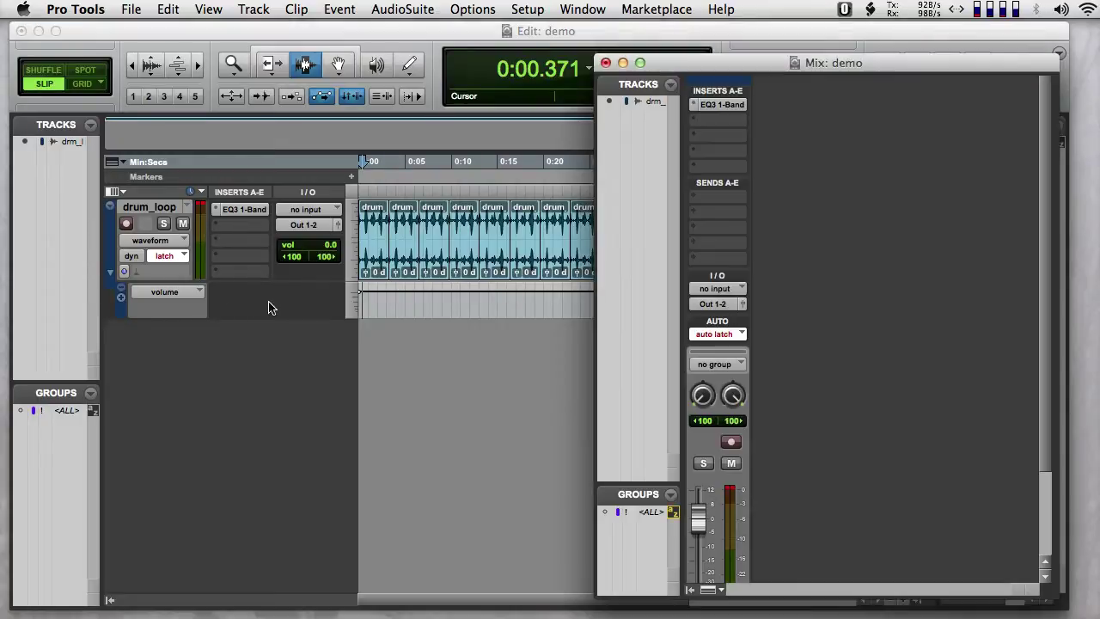
click(733, 106)
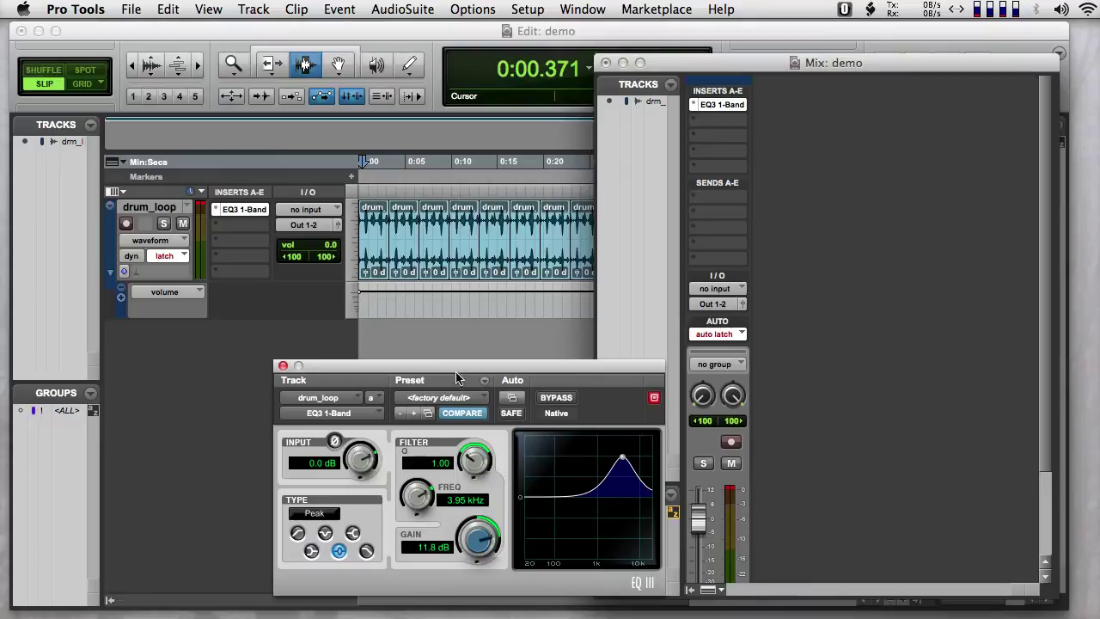
drag(481, 370, 641, 313)
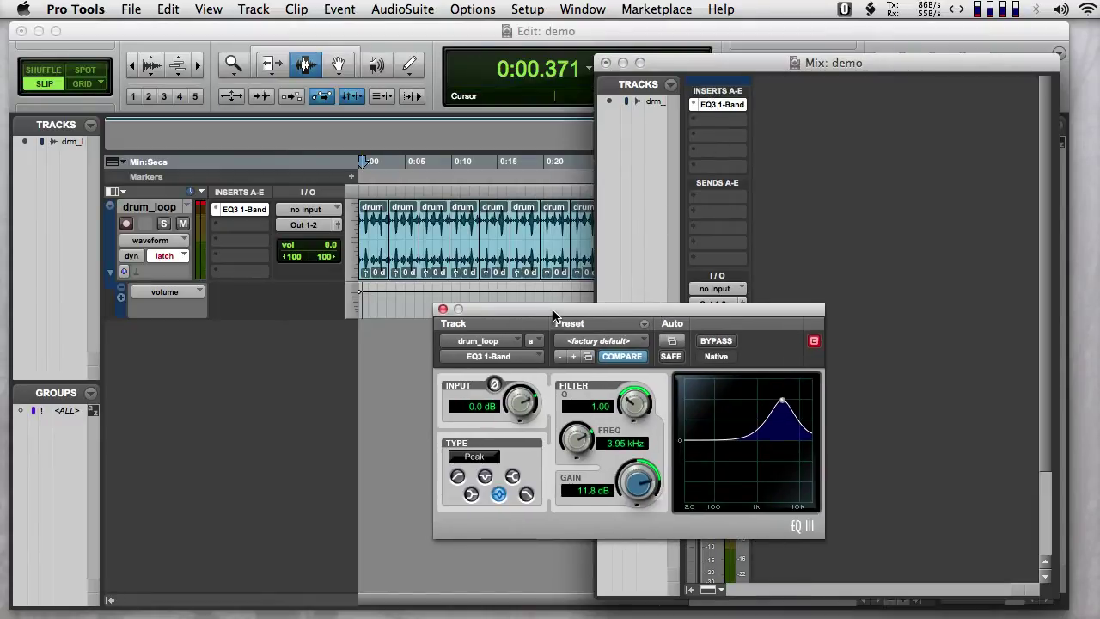
drag(552, 311, 488, 343)
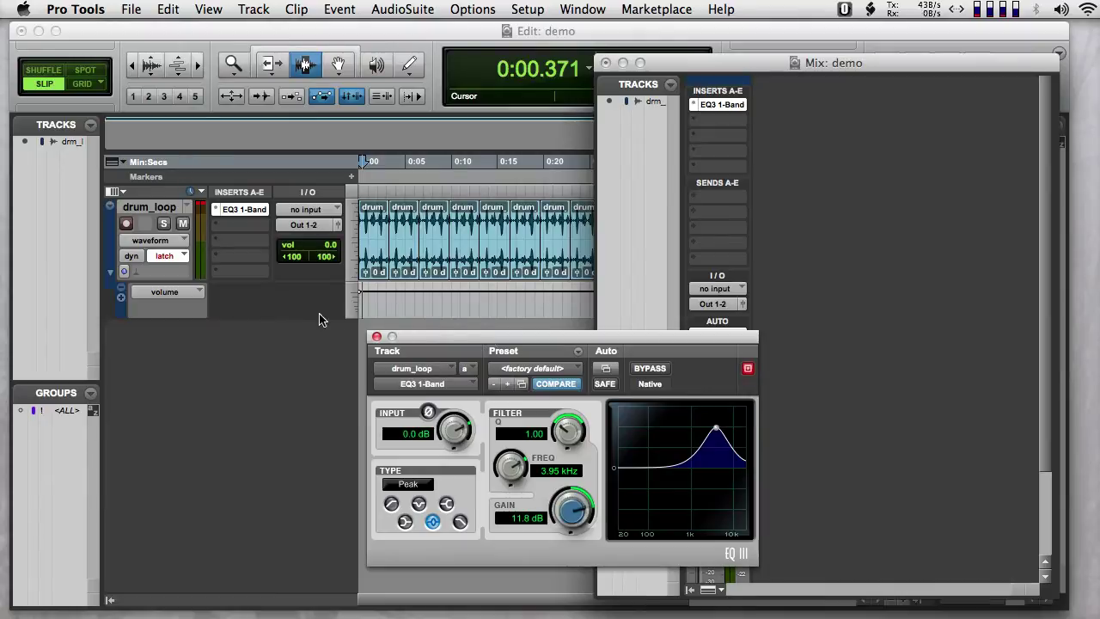
mouse_move(718, 434)
mouse_down()
mouse_move(731, 470)
mouse_move(714, 403)
mouse_move(693, 420)
mouse_move(658, 418)
mouse_move(704, 422)
mouse_move(733, 452)
mouse_move(710, 422)
mouse_move(644, 437)
mouse_move(635, 456)
mouse_move(702, 453)
mouse_move(724, 432)
mouse_up()
key(space)
key(space)
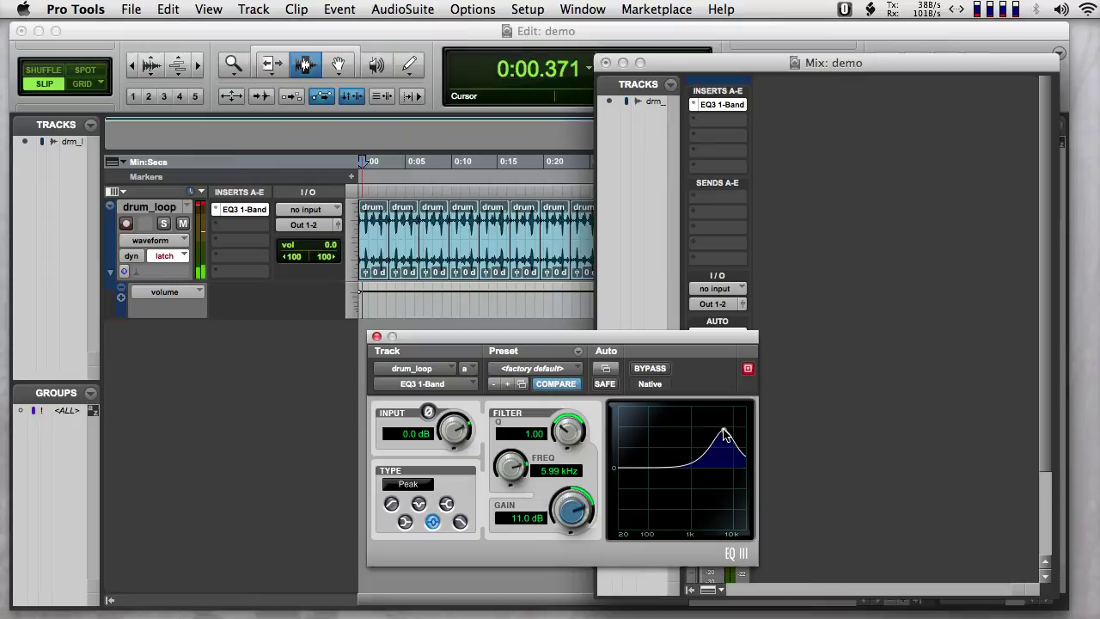
drag(444, 344, 582, 355)
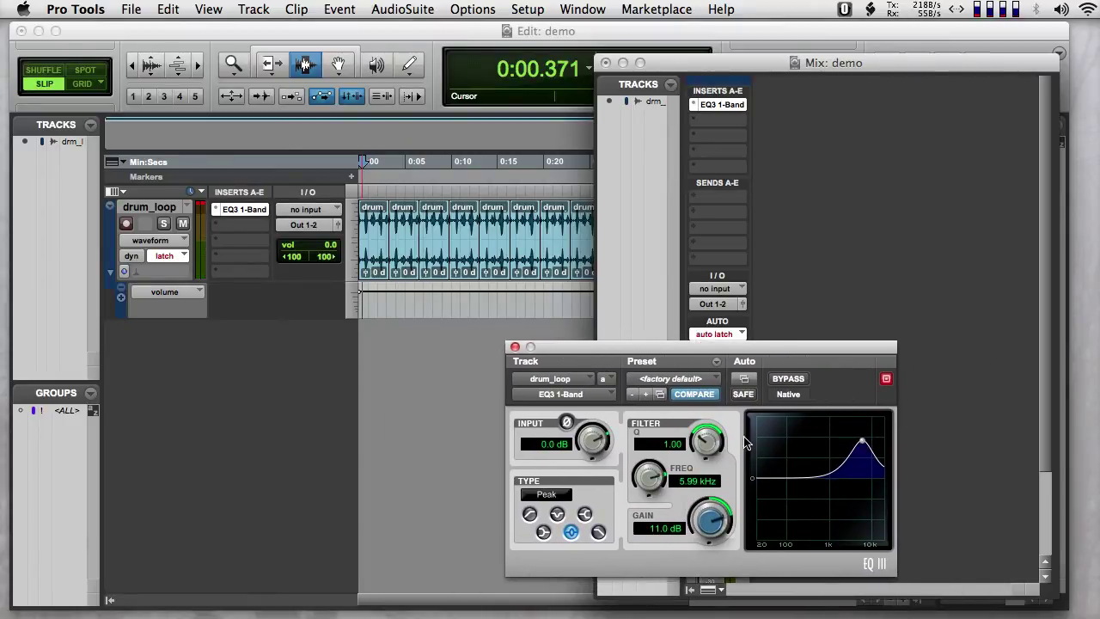
drag(605, 354, 483, 356)
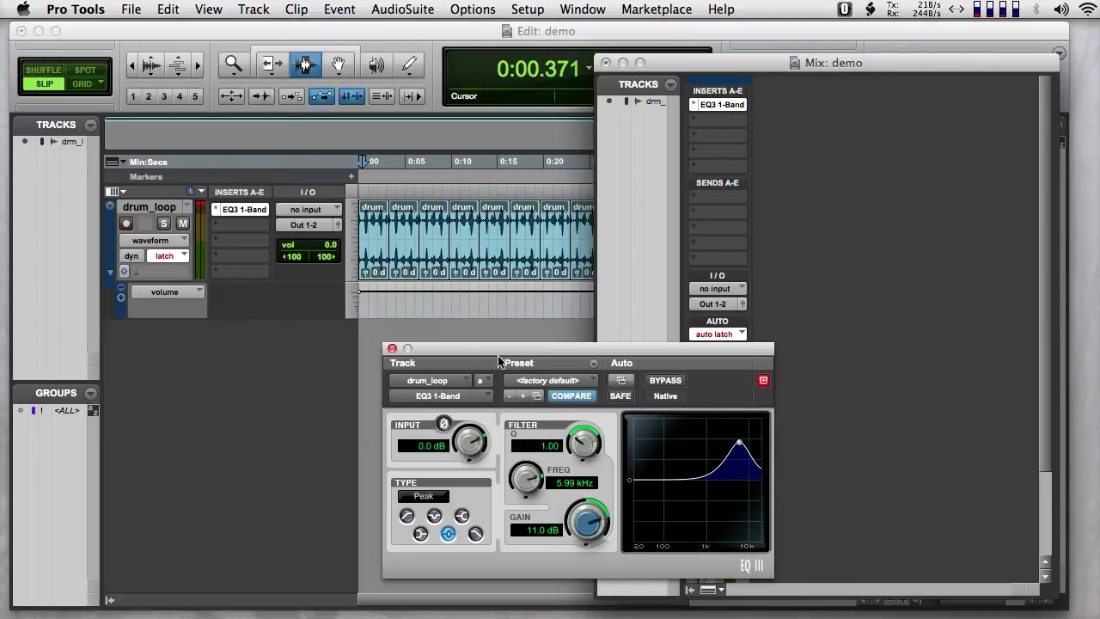
Add Frequency and Gain to the EQ3 1-Band's automated parameters in Plug-In Automation.
click(621, 379)
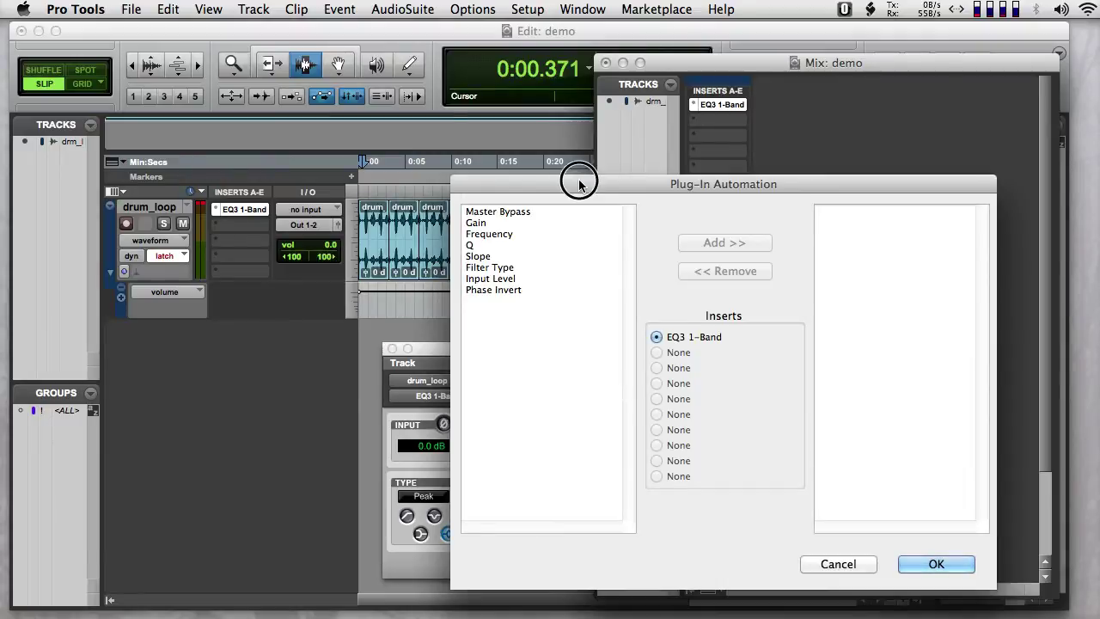
drag(579, 177, 503, 92)
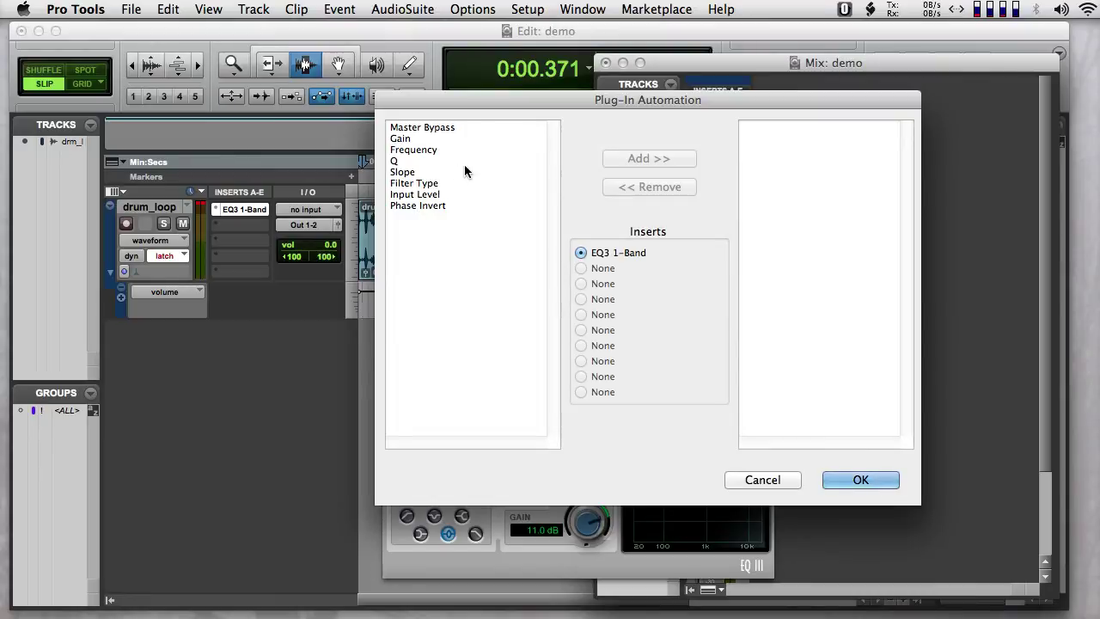
click(413, 150)
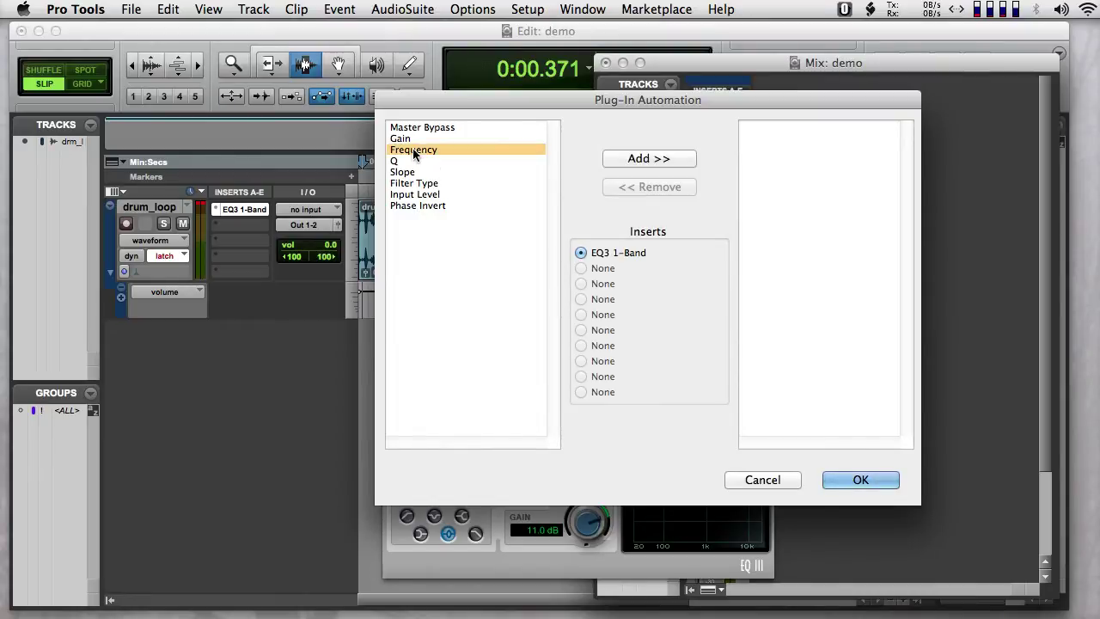
click(647, 160)
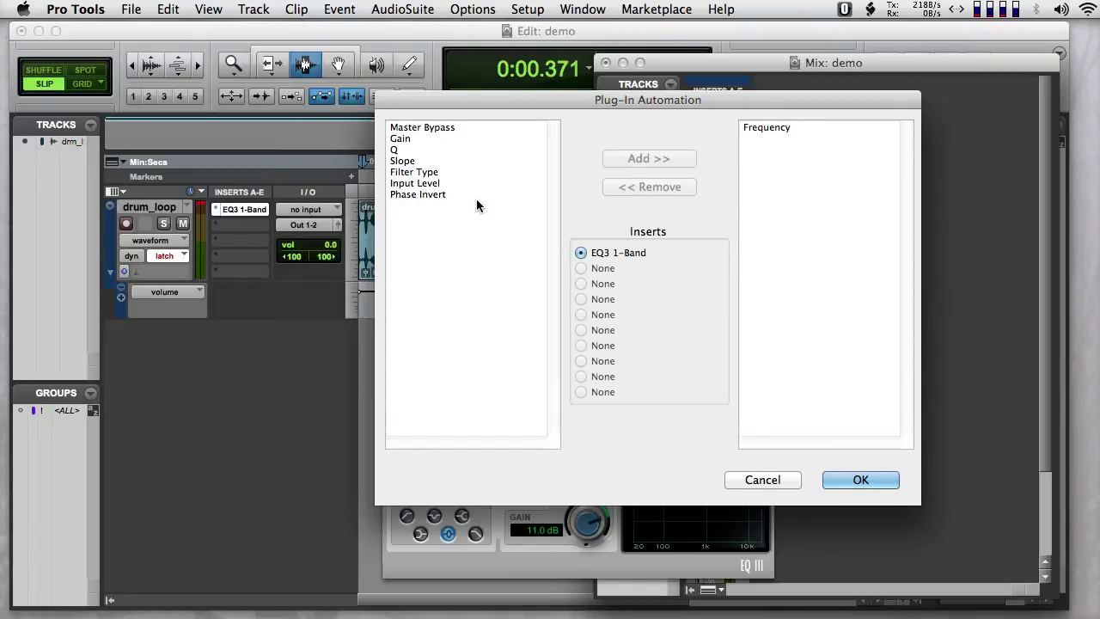
click(400, 140)
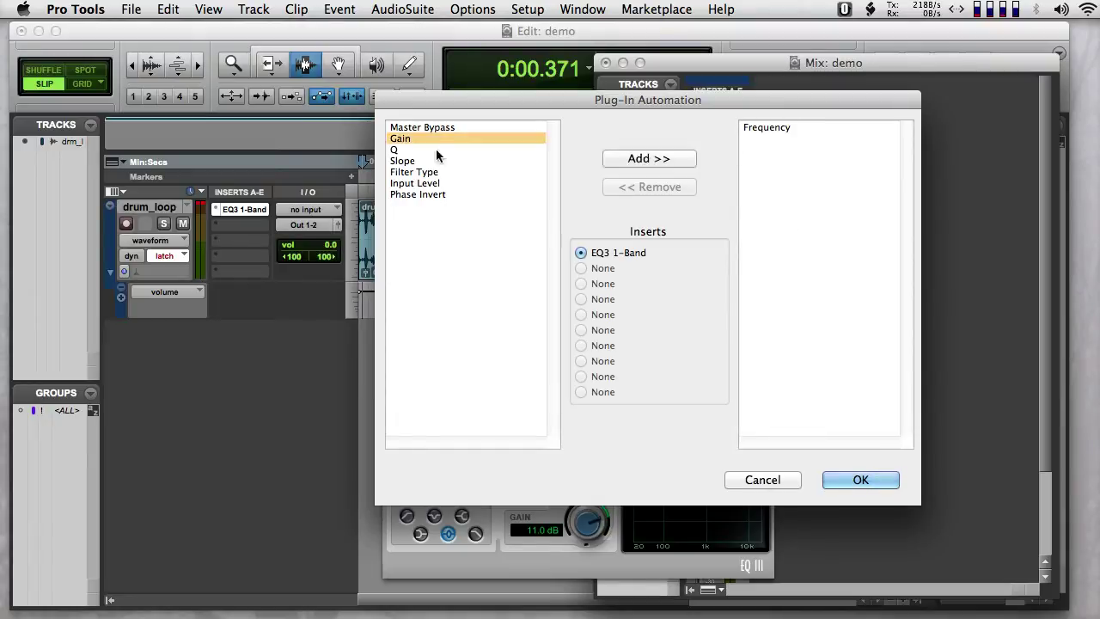
click(623, 160)
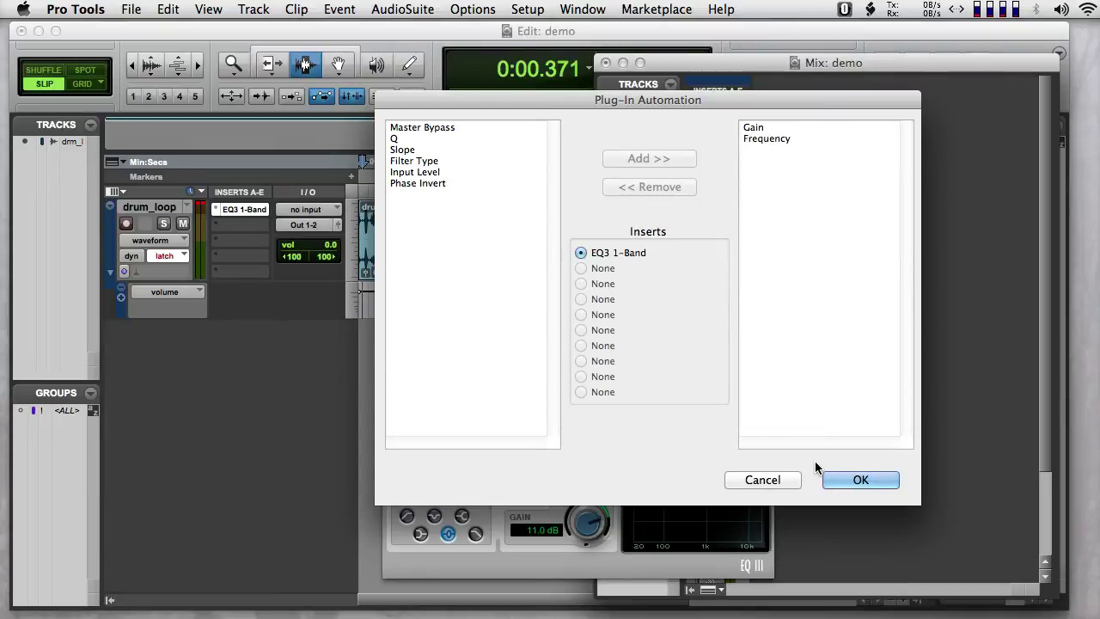
Confirm the automation choices and add a drum_loop lane showing EQ3 1-Band Gain.
click(830, 486)
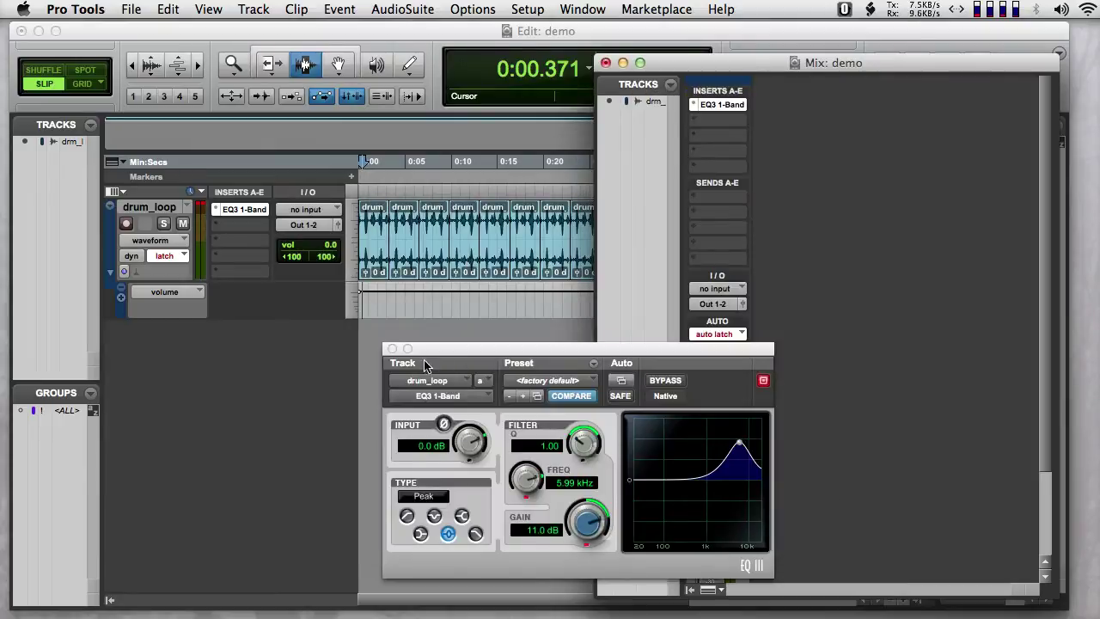
drag(434, 354, 571, 356)
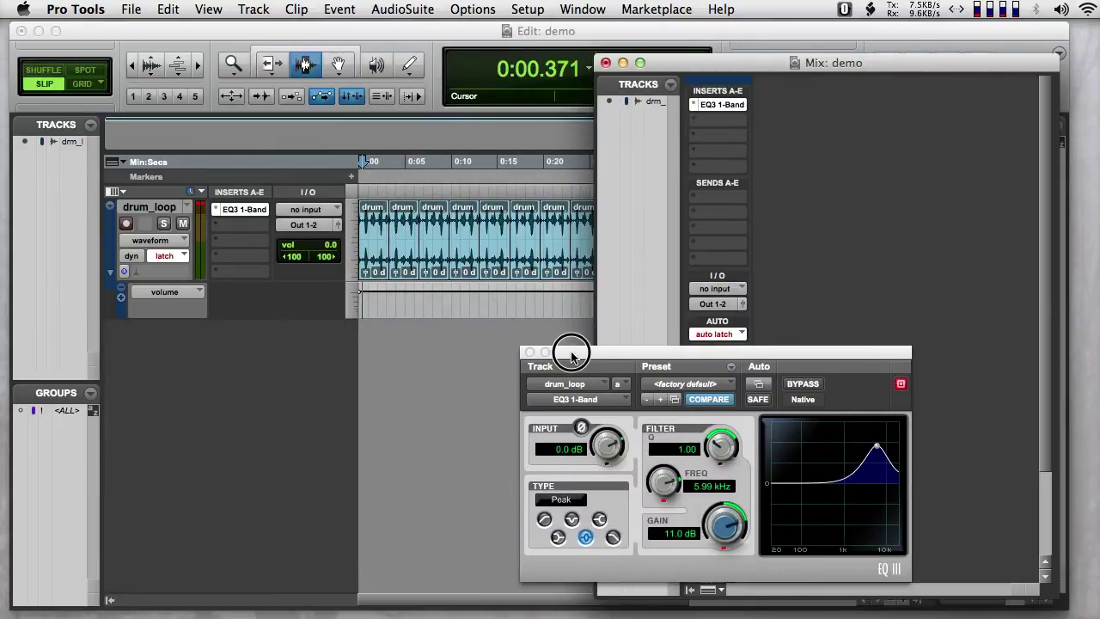
click(225, 354)
click(121, 300)
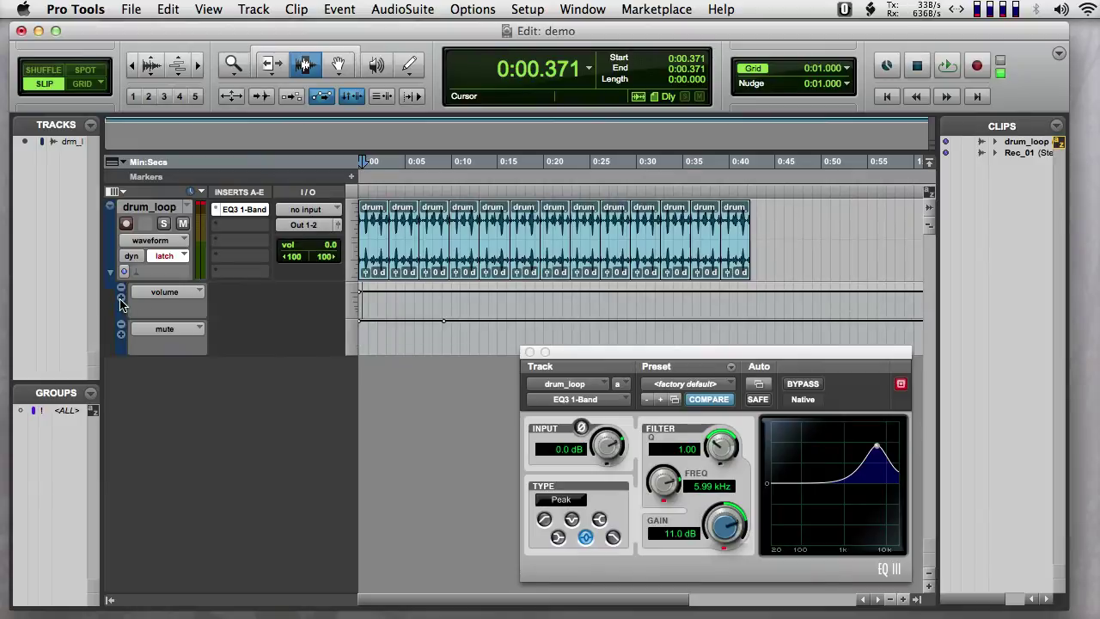
click(170, 332)
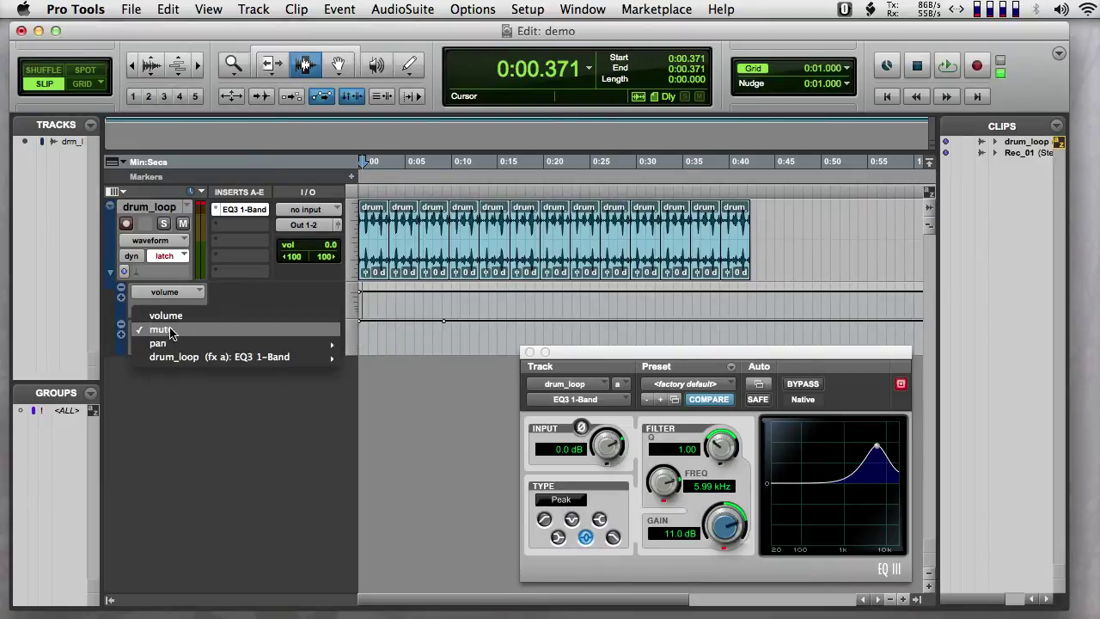
mouse_move(182, 359)
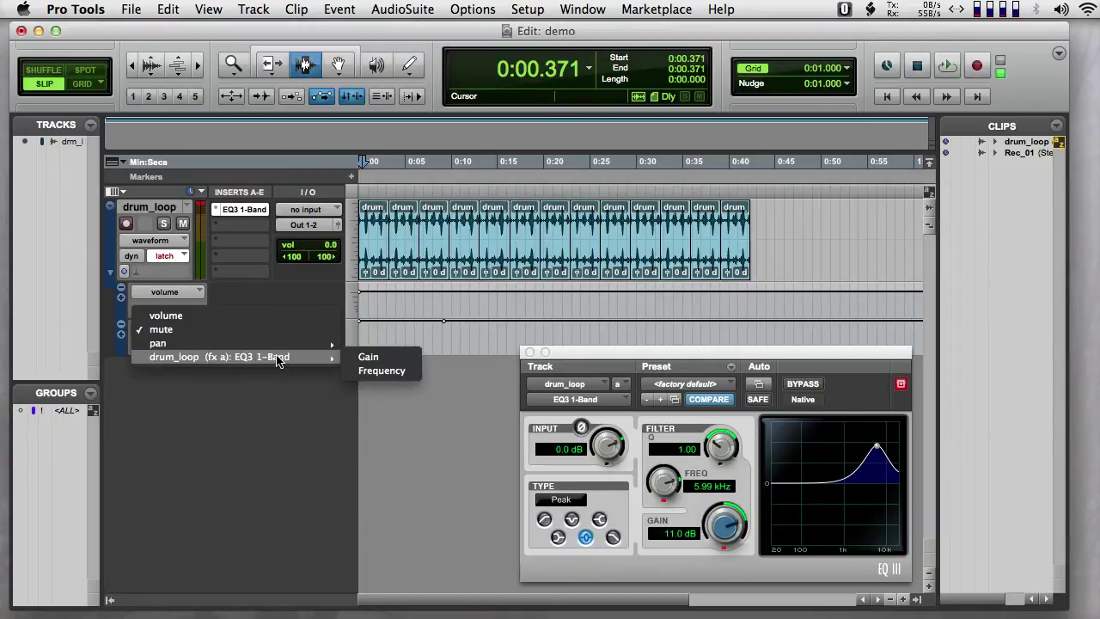
click(366, 357)
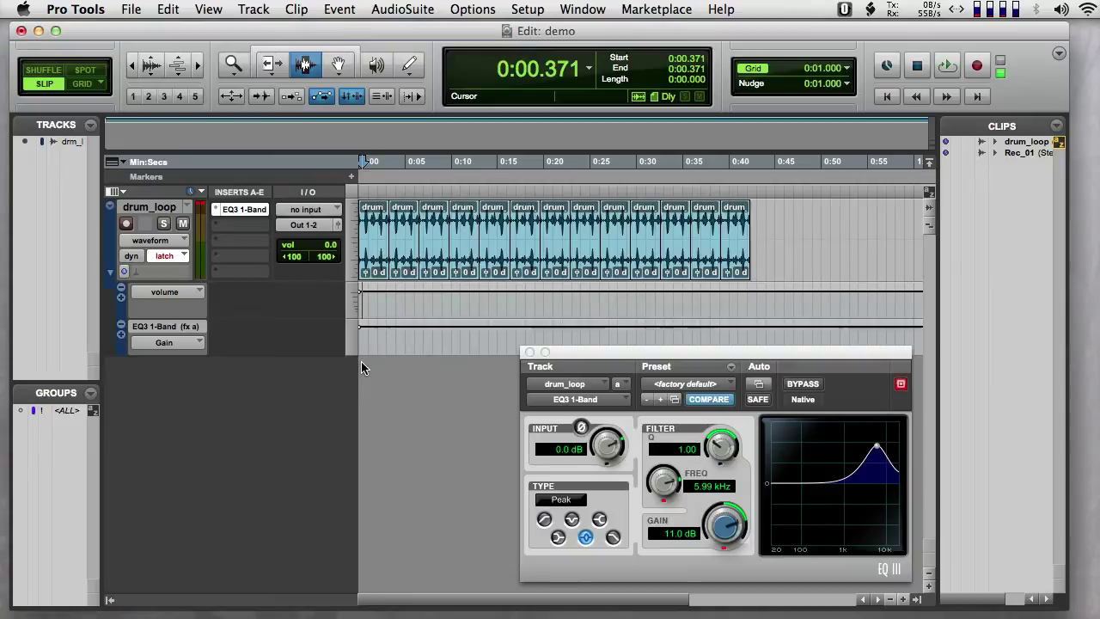
Add another lane beneath it showing EQ3 1-Band Frequency.
click(122, 335)
click(175, 386)
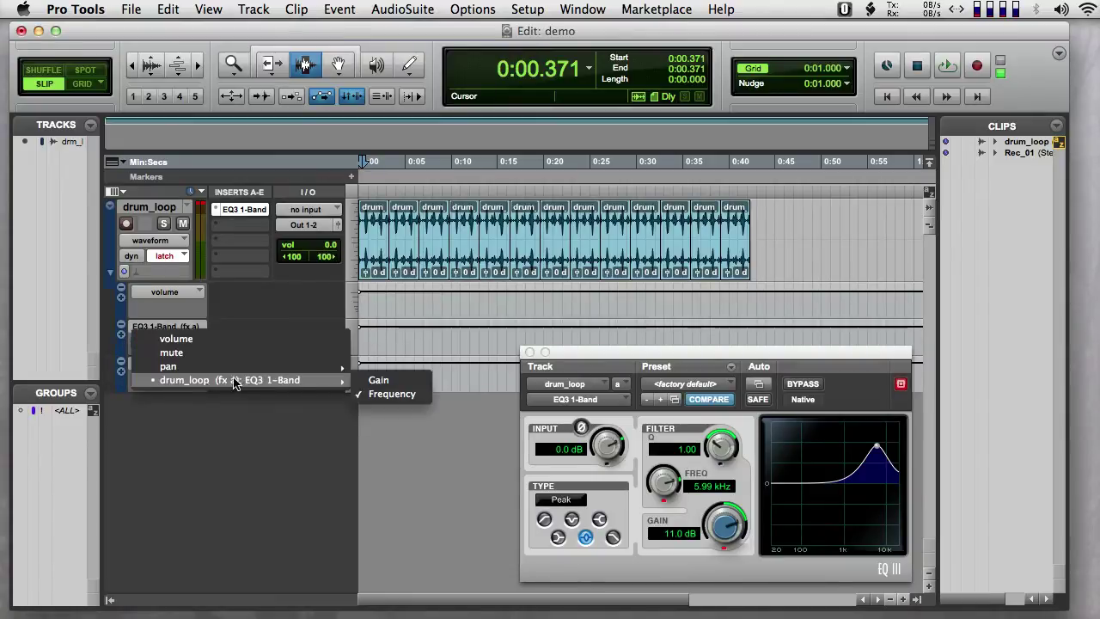
click(340, 443)
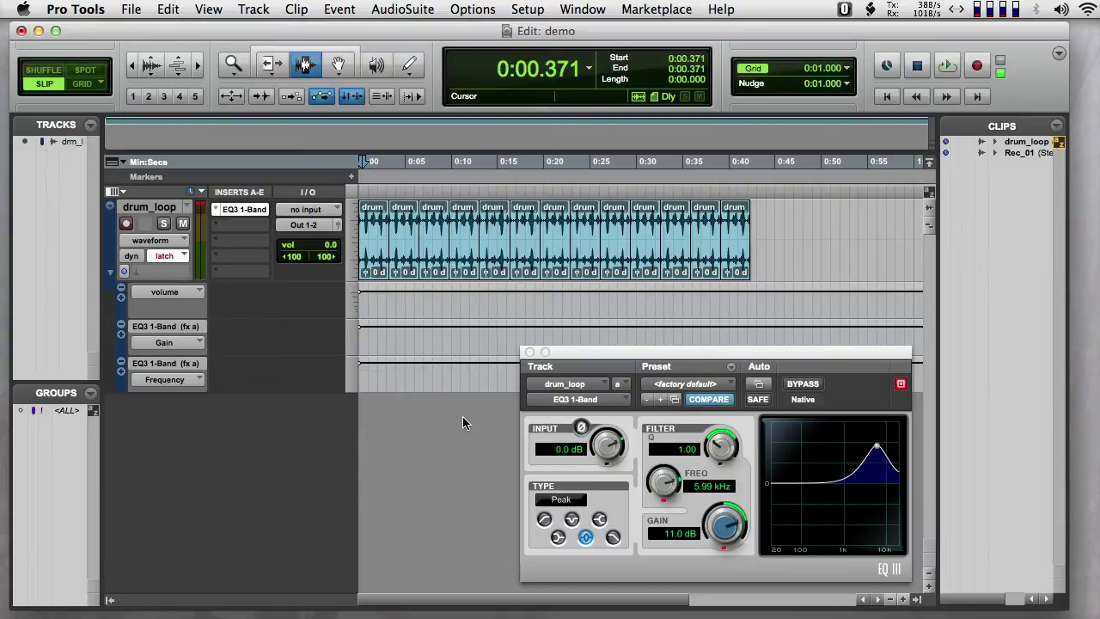
Pull the EQ3 peak down to 0.5 dB gain at 3.13 kHz.
drag(579, 355, 745, 355)
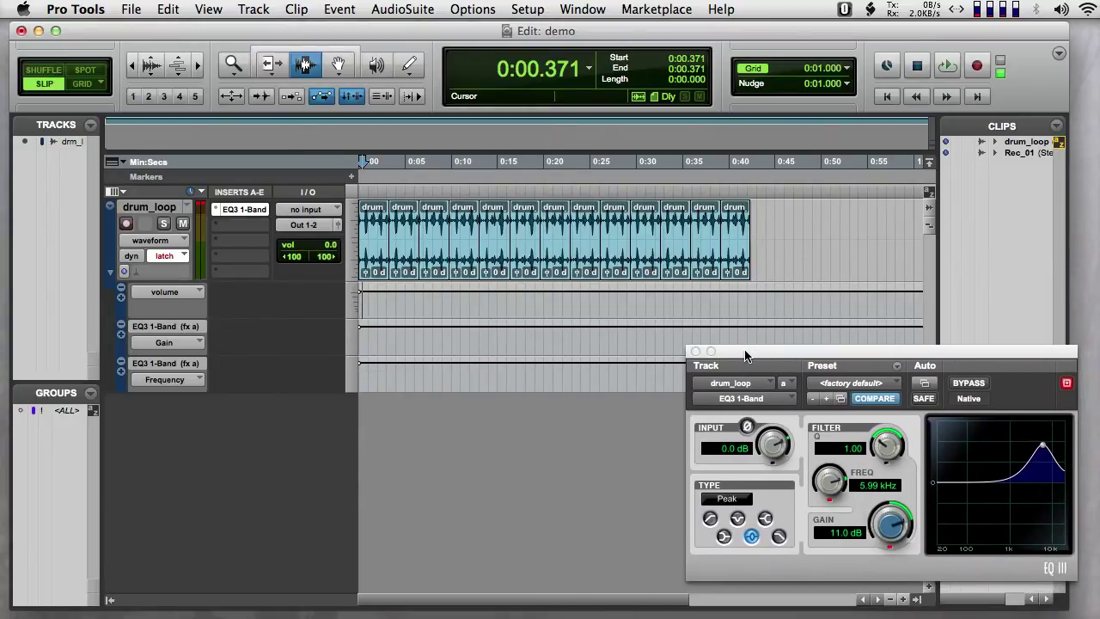
drag(842, 354, 736, 342)
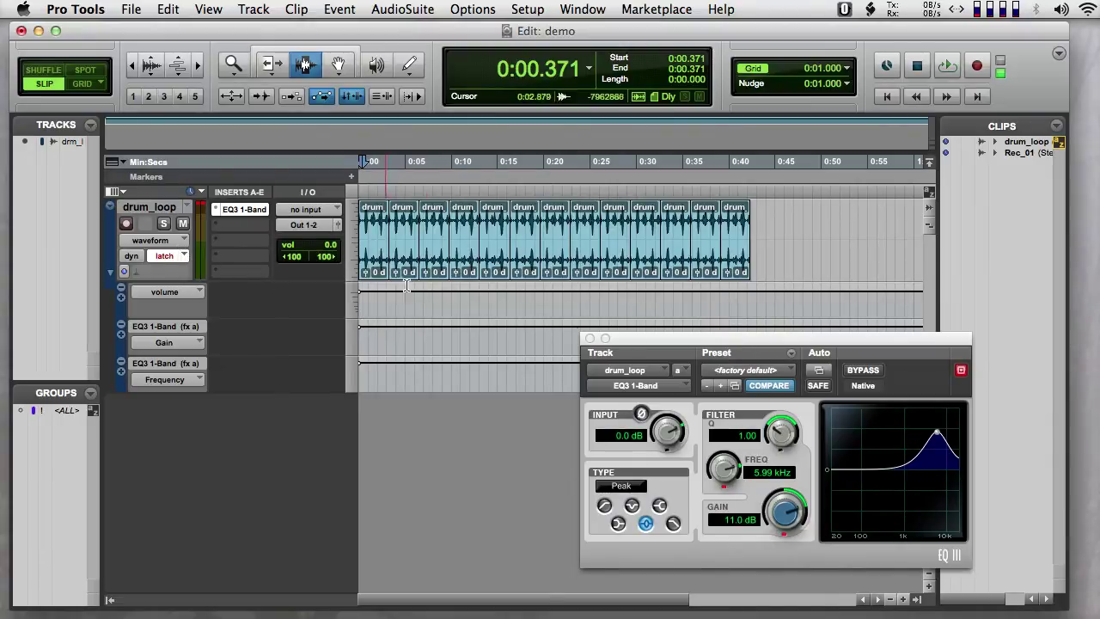
drag(939, 436, 925, 468)
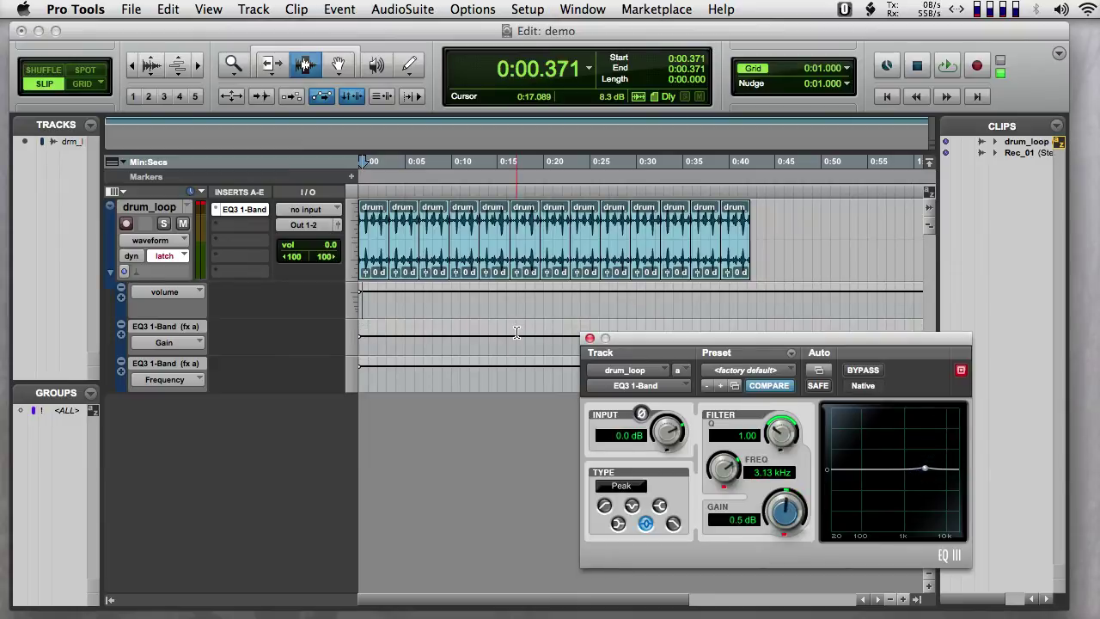
Keep drum_loop's automation mode on latch and return playback to the session start.
click(178, 258)
click(176, 257)
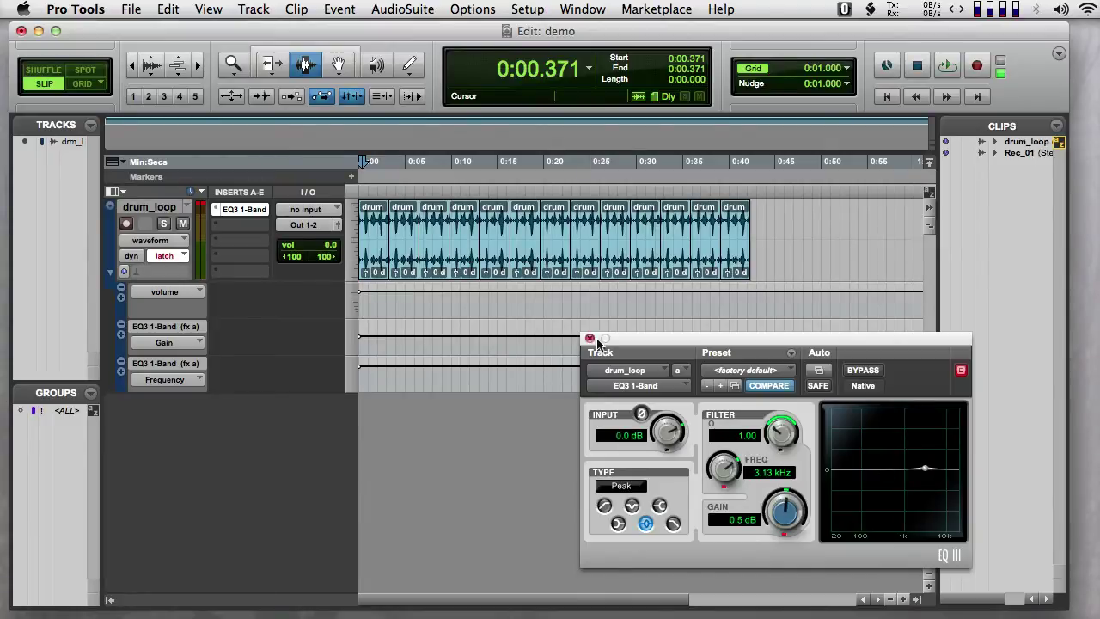
click(887, 96)
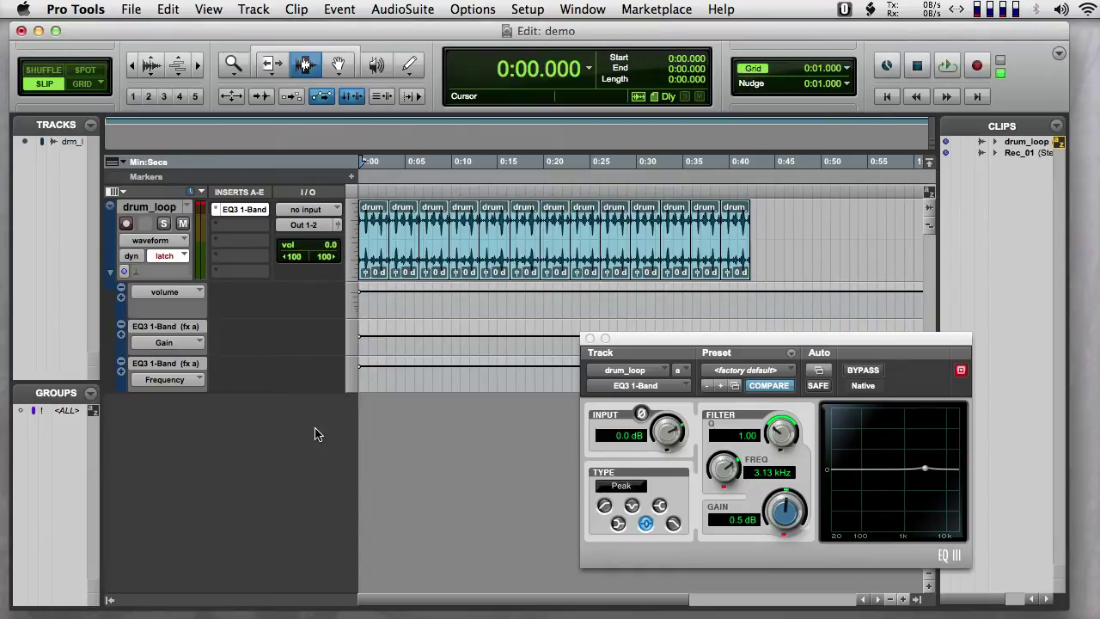
click(183, 256)
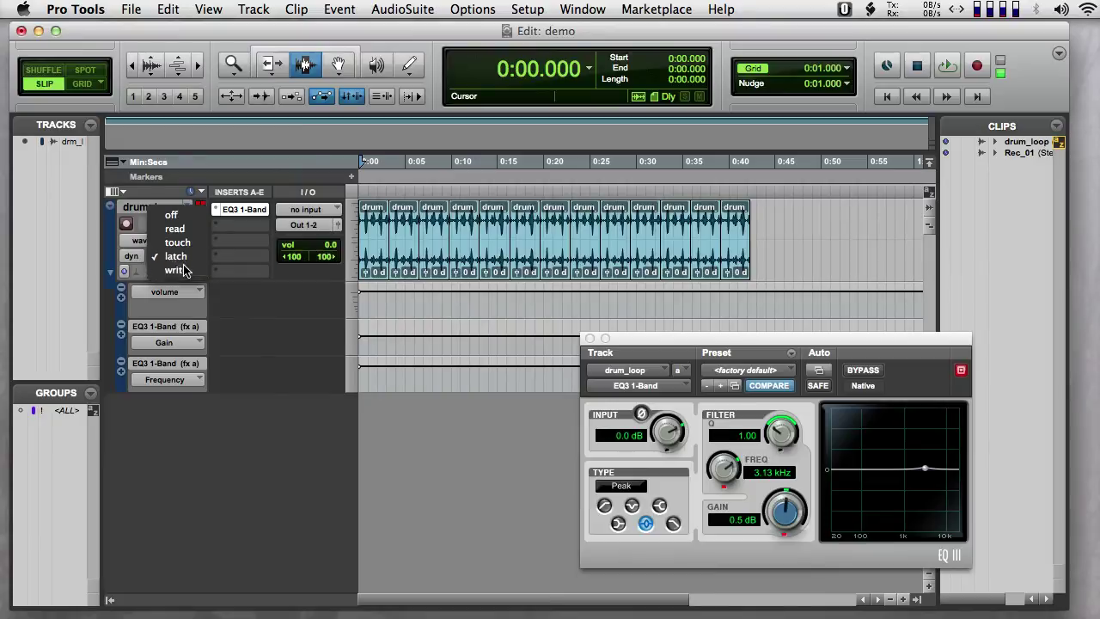
In write mode, record drum_loop's EQ3 boost sweeping up in gain and frequency, then set playback start to 0:02.507.
click(177, 273)
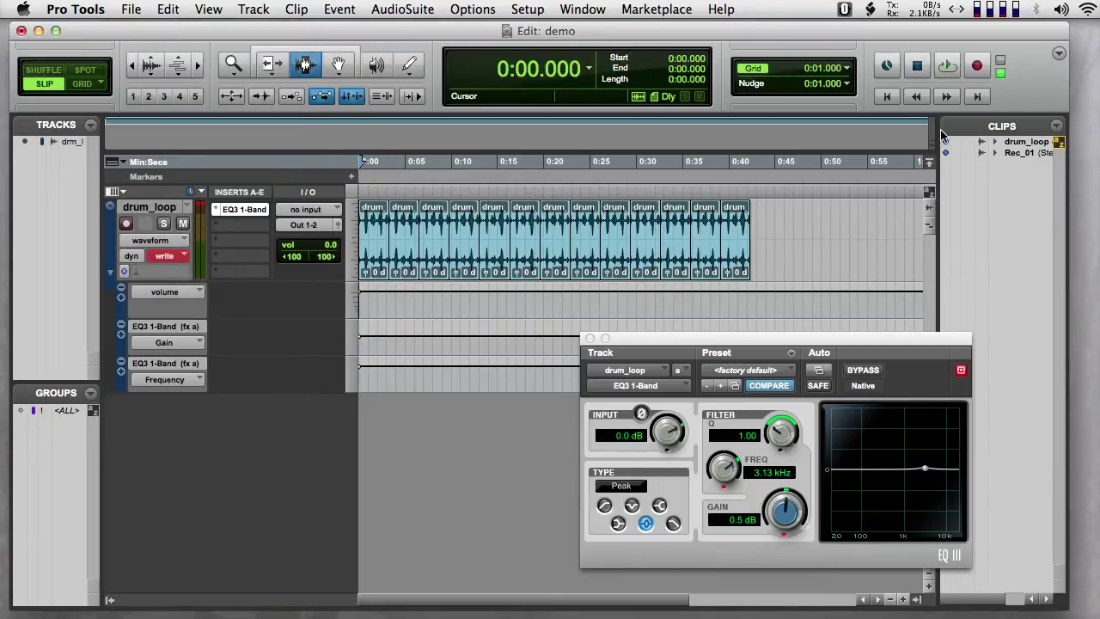
key(space)
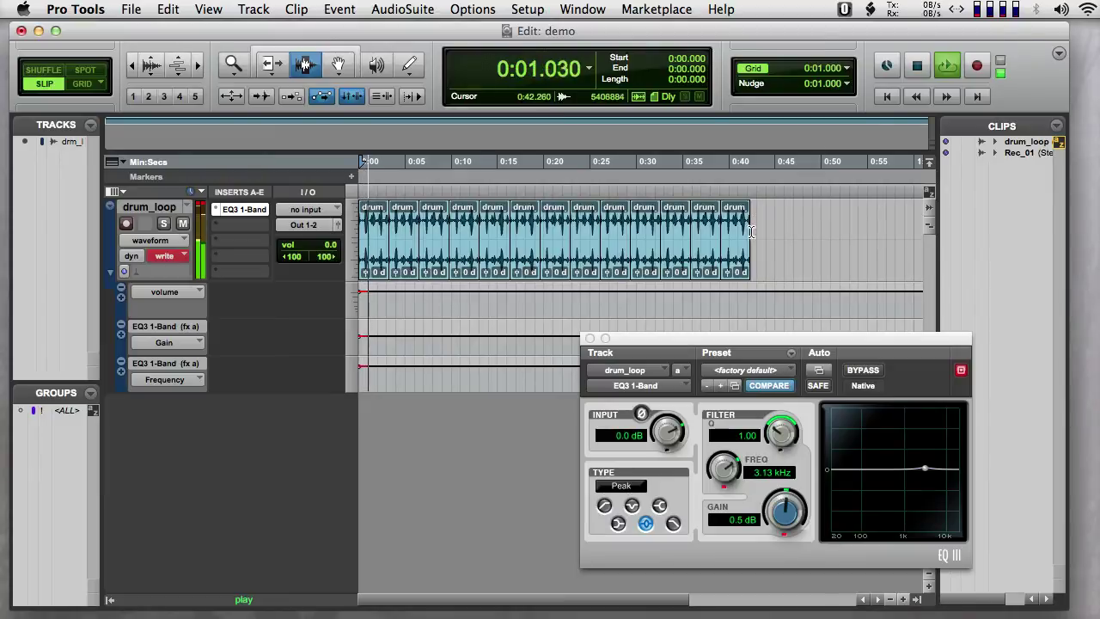
mouse_move(925, 468)
mouse_down()
mouse_move(941, 447)
mouse_move(874, 439)
mouse_move(859, 471)
mouse_move(894, 488)
mouse_move(909, 524)
mouse_move(909, 442)
mouse_move(942, 481)
mouse_move(868, 498)
mouse_move(943, 429)
mouse_move(859, 499)
mouse_move(928, 418)
mouse_move(941, 504)
mouse_move(865, 470)
mouse_move(918, 413)
mouse_move(916, 479)
mouse_up()
key(space)
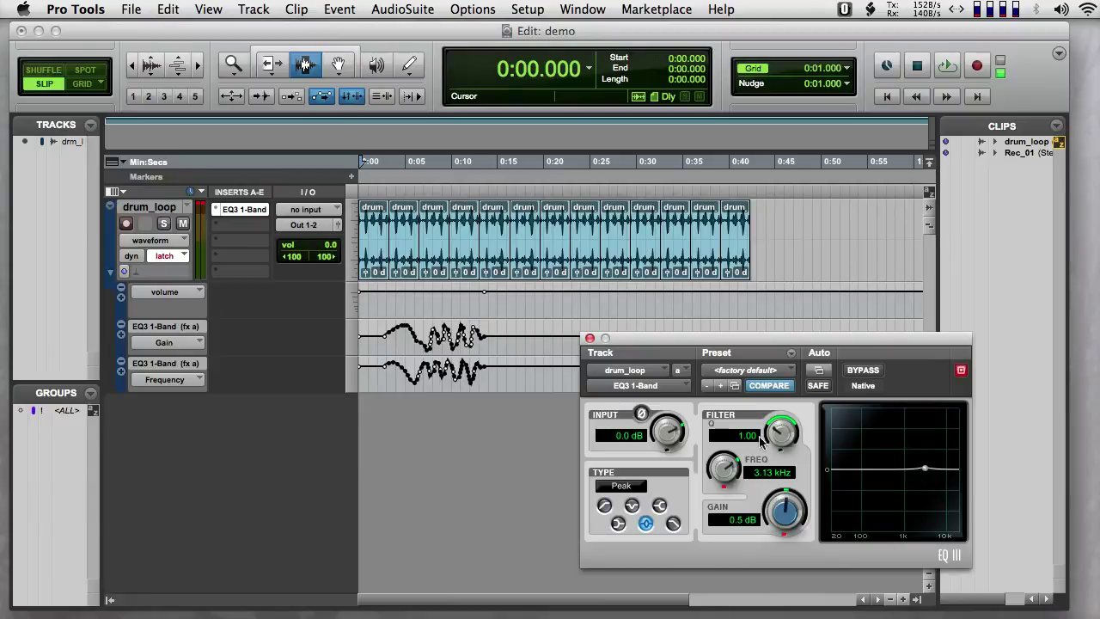
click(381, 354)
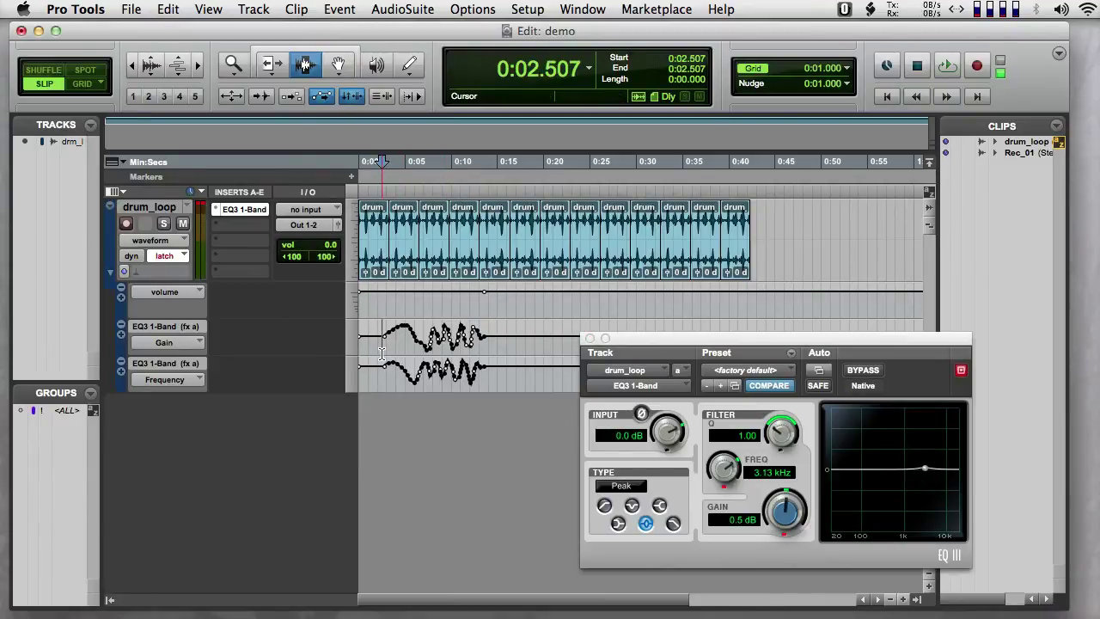
key(space)
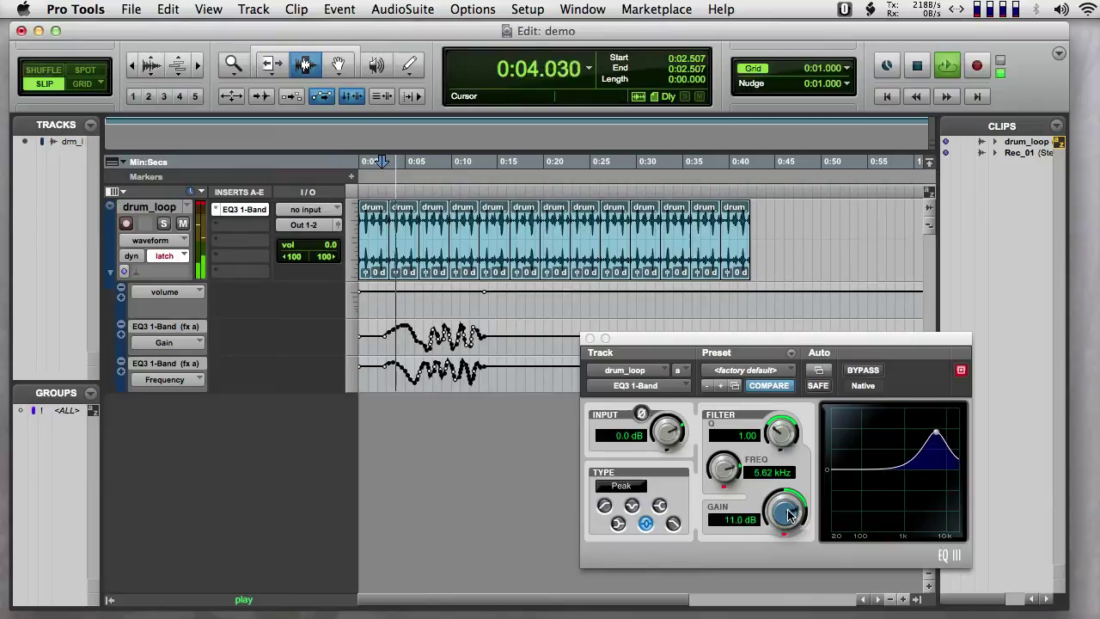
drag(789, 514, 791, 533)
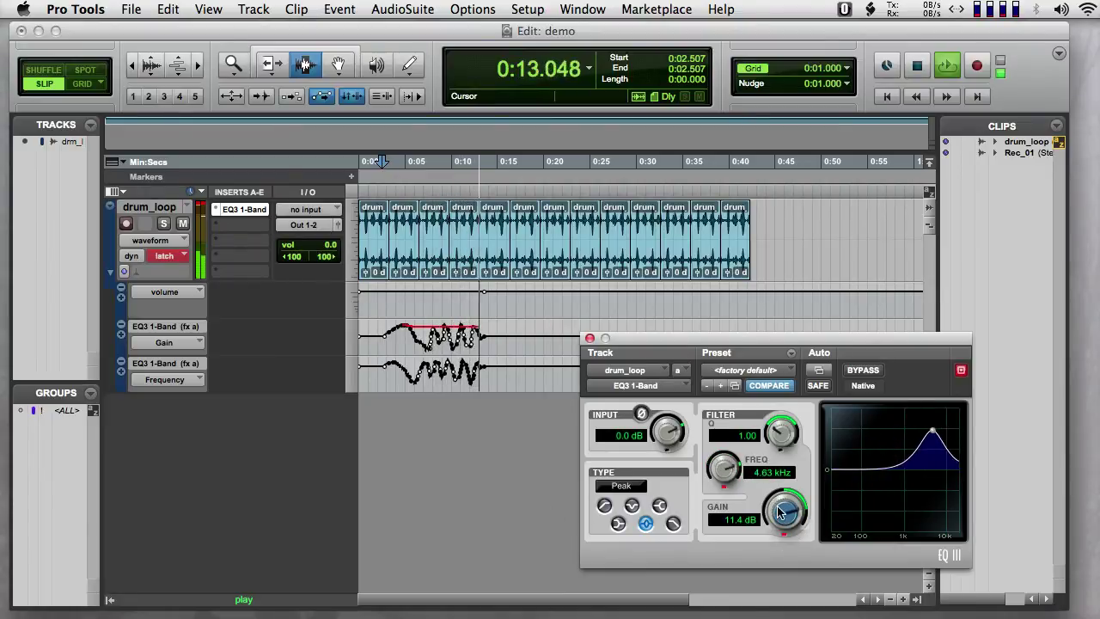
key(space)
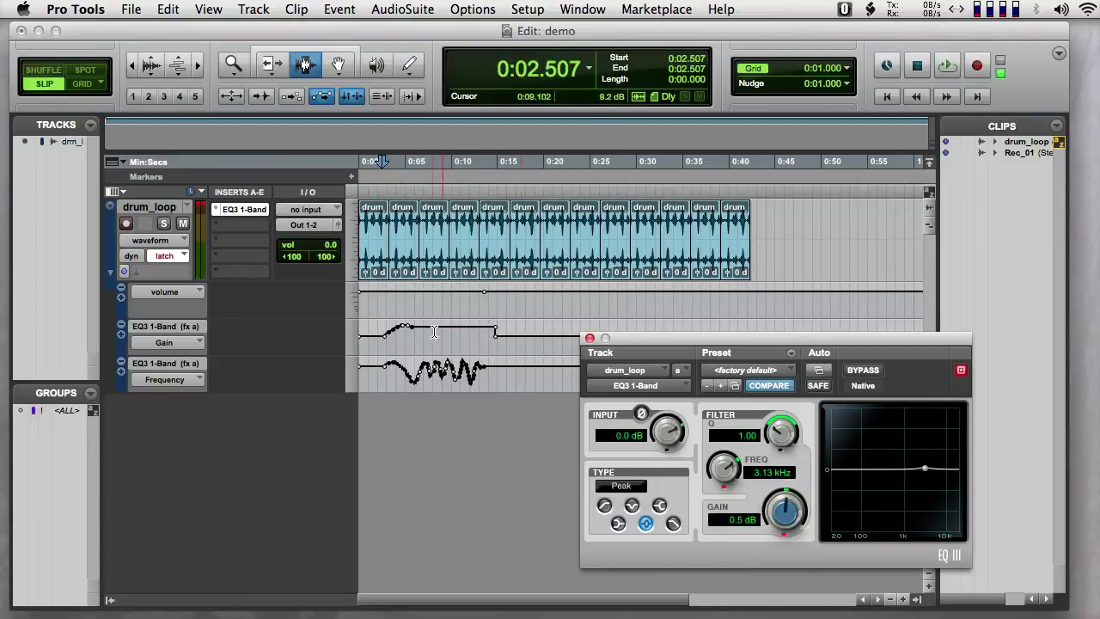
key(super+v)
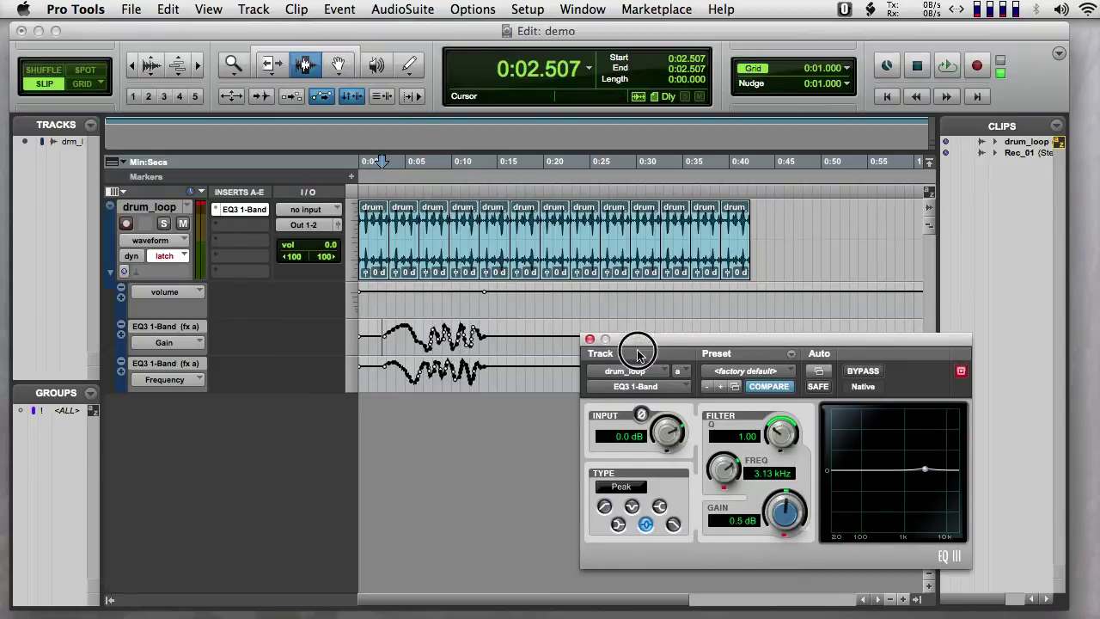
drag(633, 344, 599, 341)
click(172, 264)
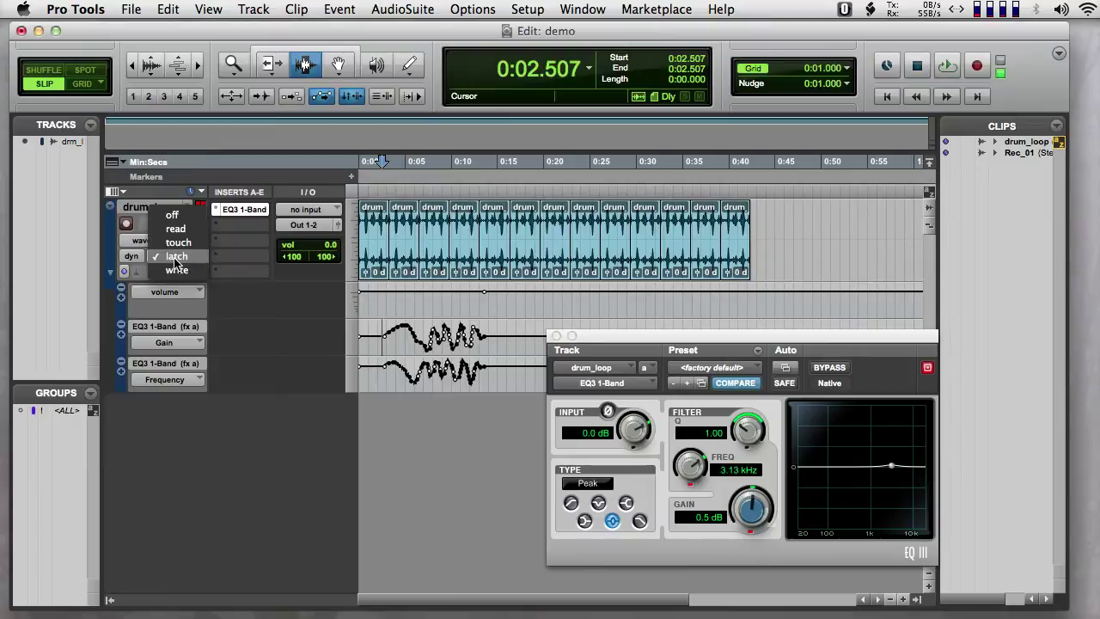
click(173, 215)
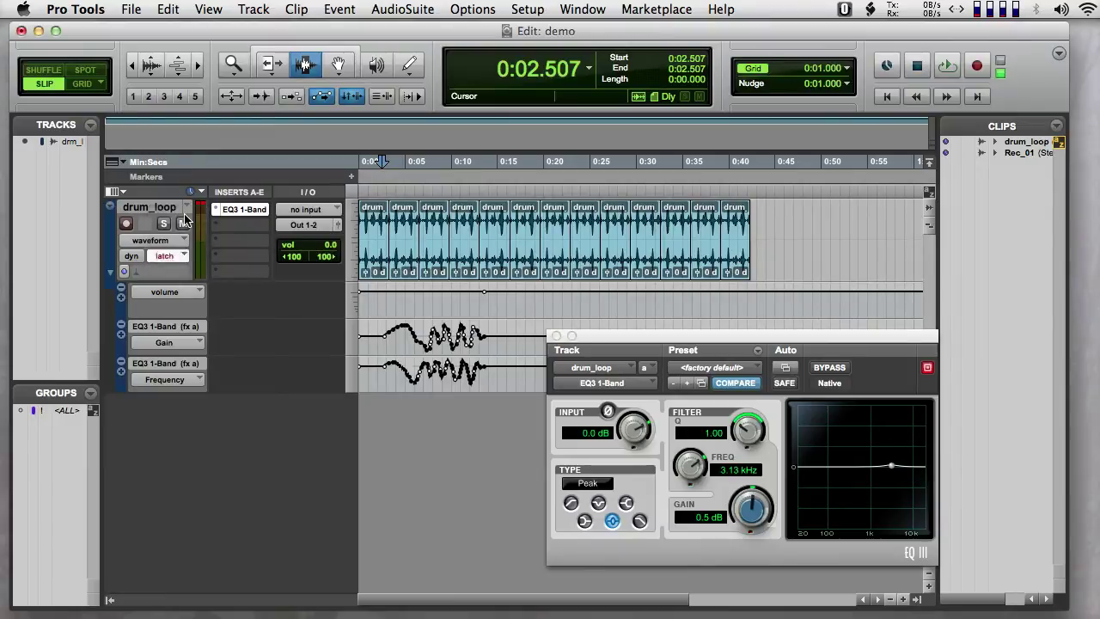
click(172, 257)
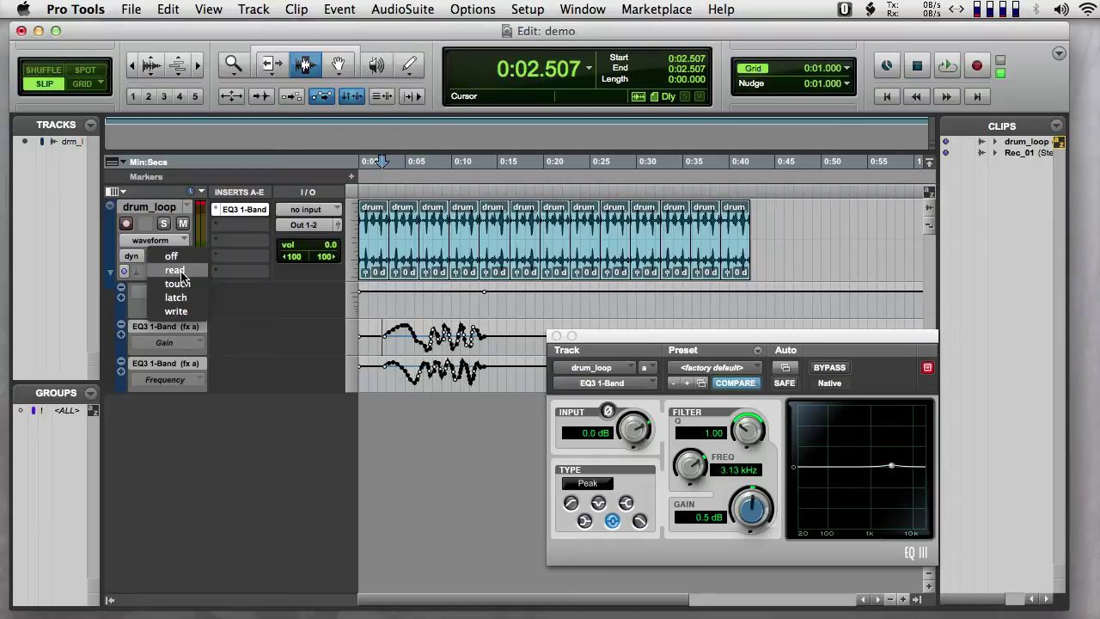
click(177, 270)
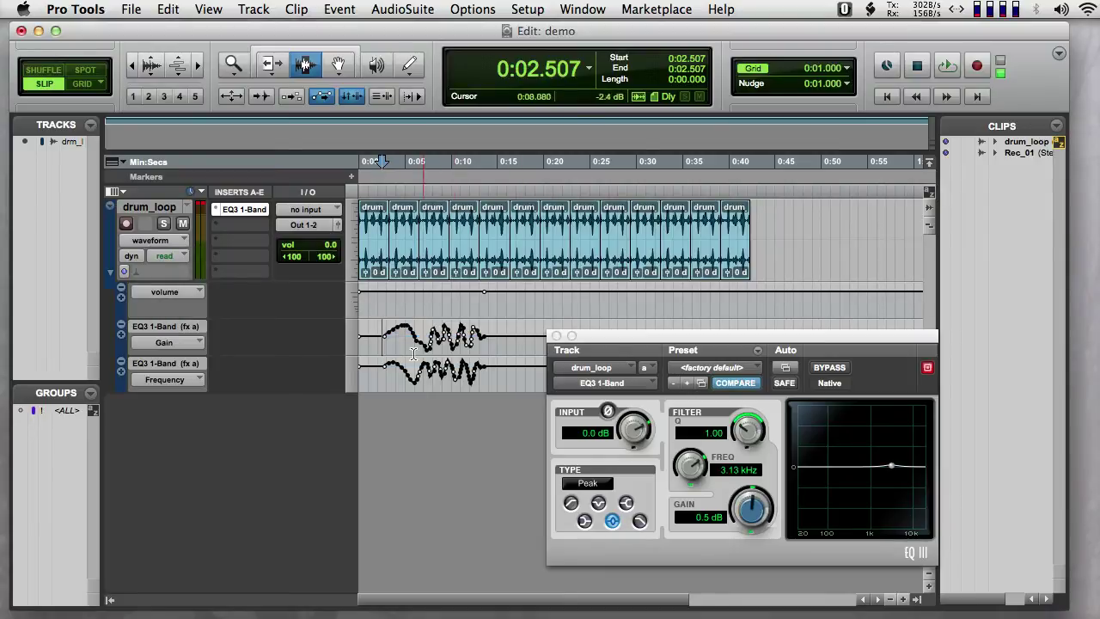
click(175, 261)
click(168, 308)
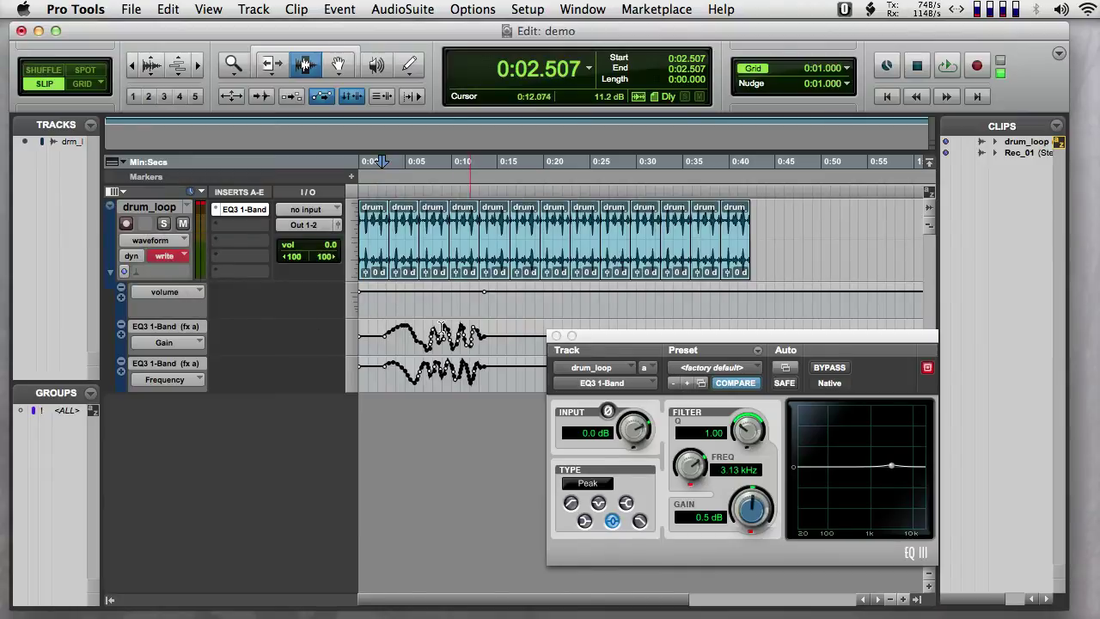
click(382, 343)
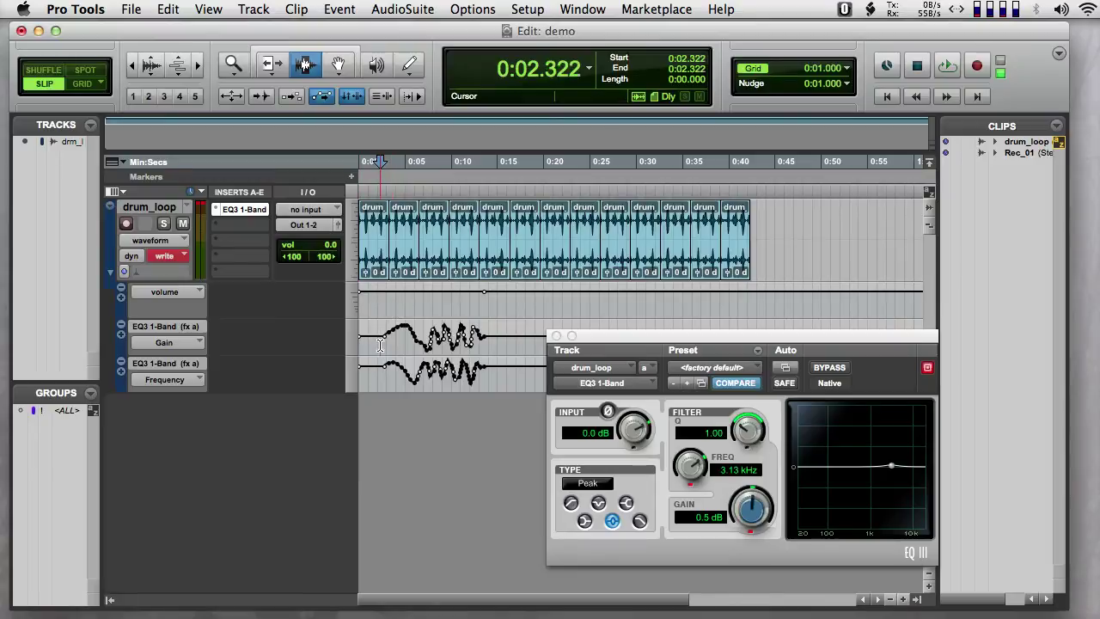
click(947, 66)
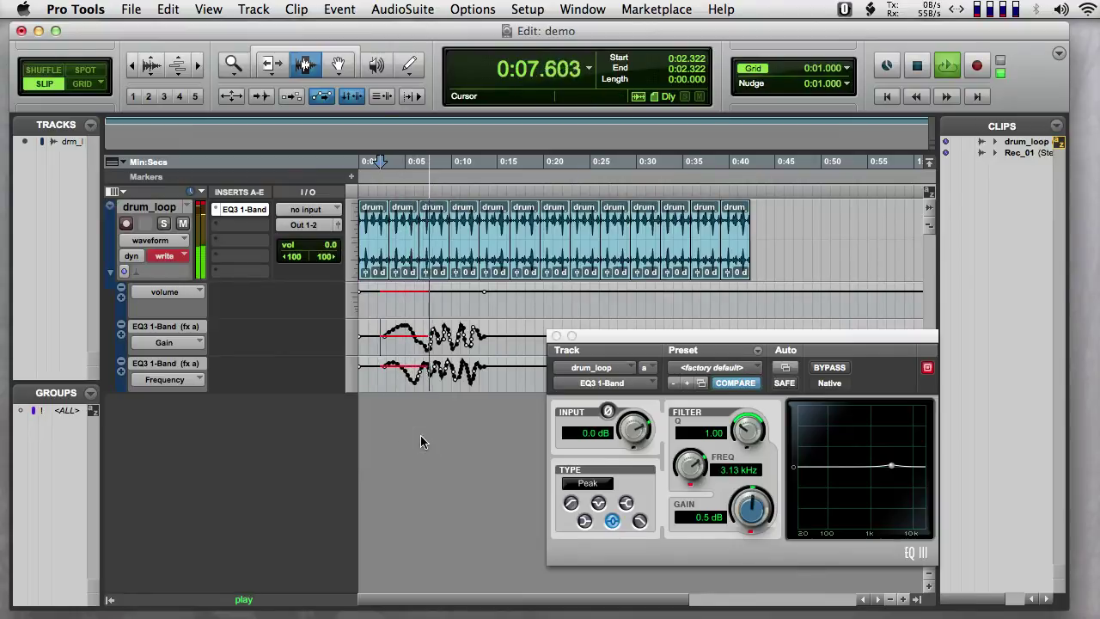
key(space)
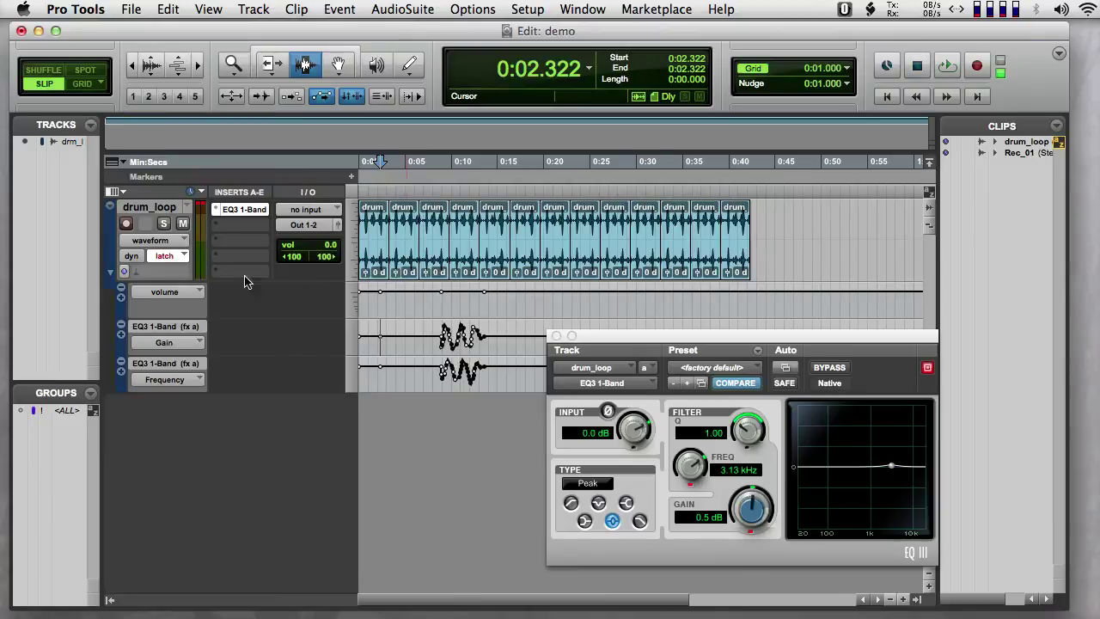
key(super+z)
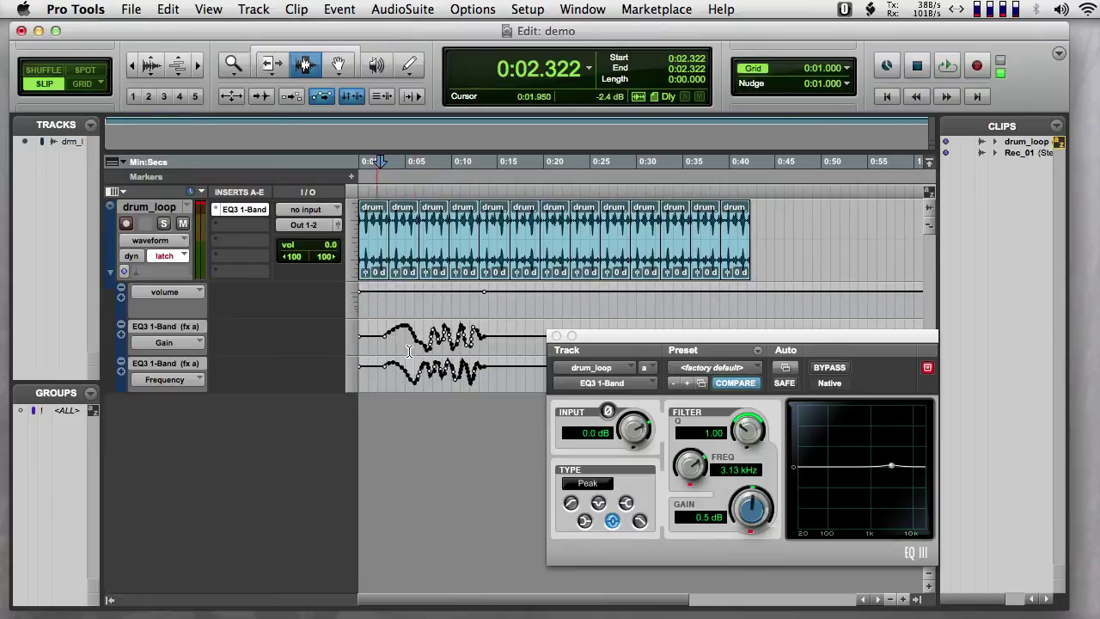
click(183, 260)
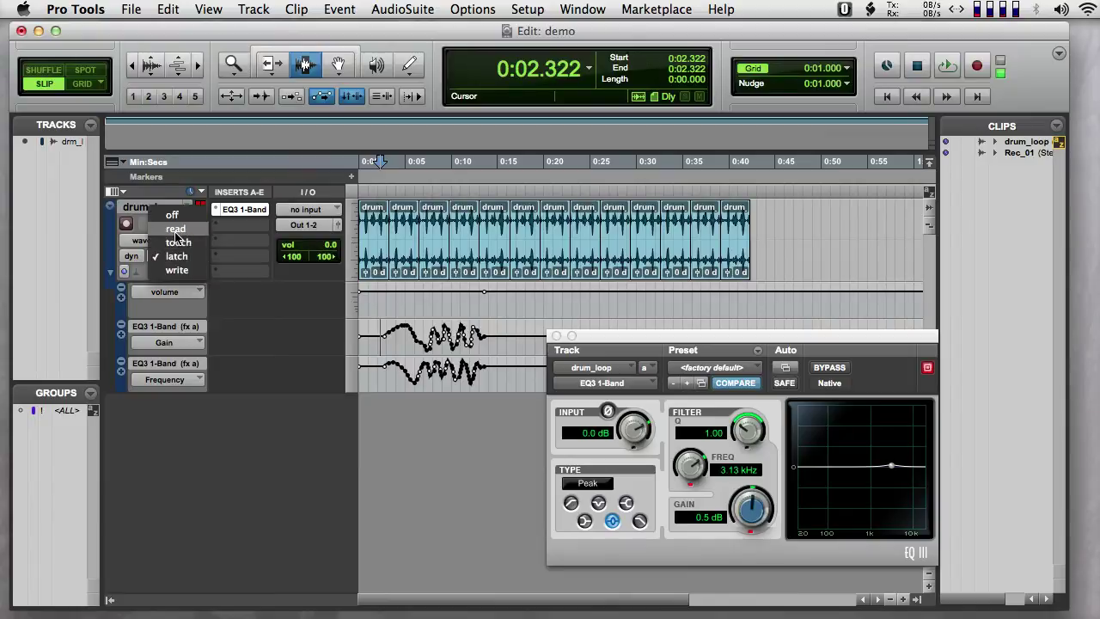
Set drum_loop to read, close EQ3, replay the curves, and zoom to the first 14 seconds.
click(176, 230)
click(557, 336)
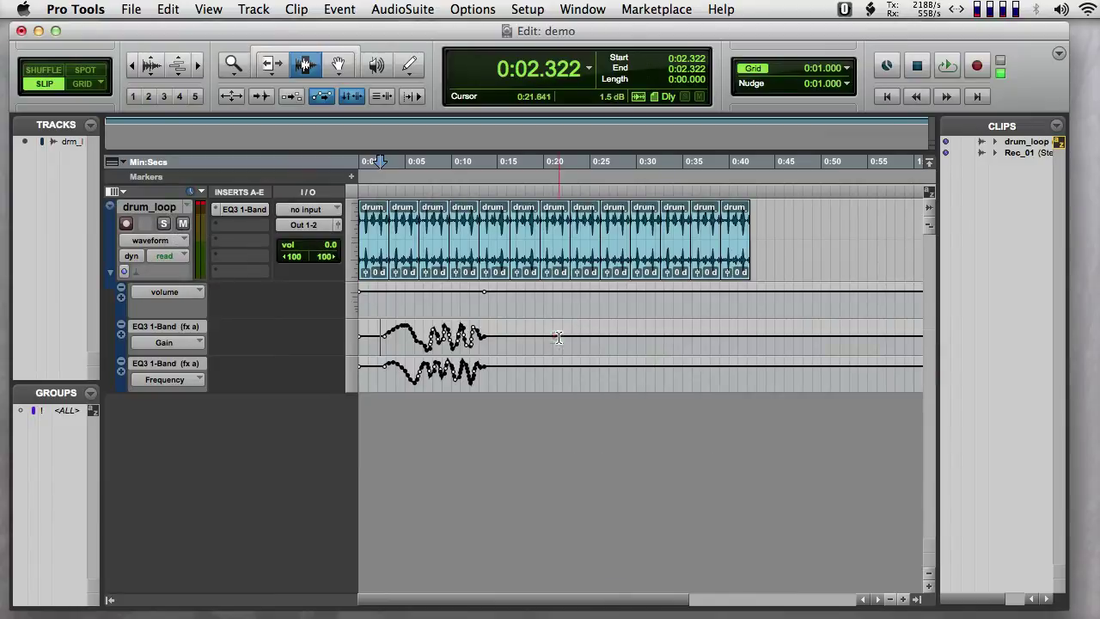
key(space)
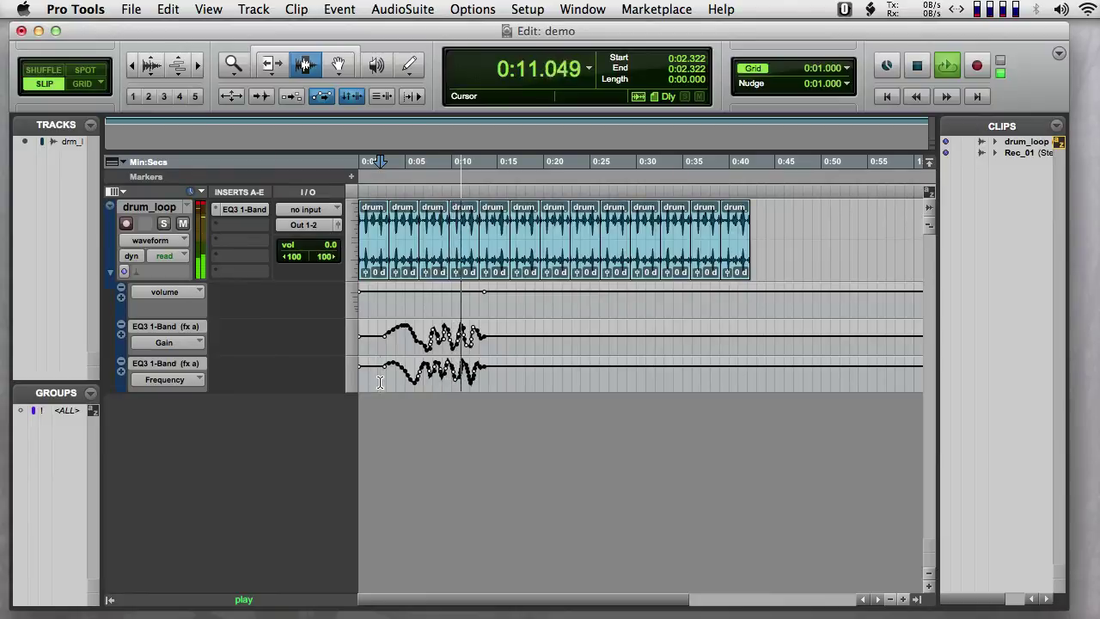
key(space)
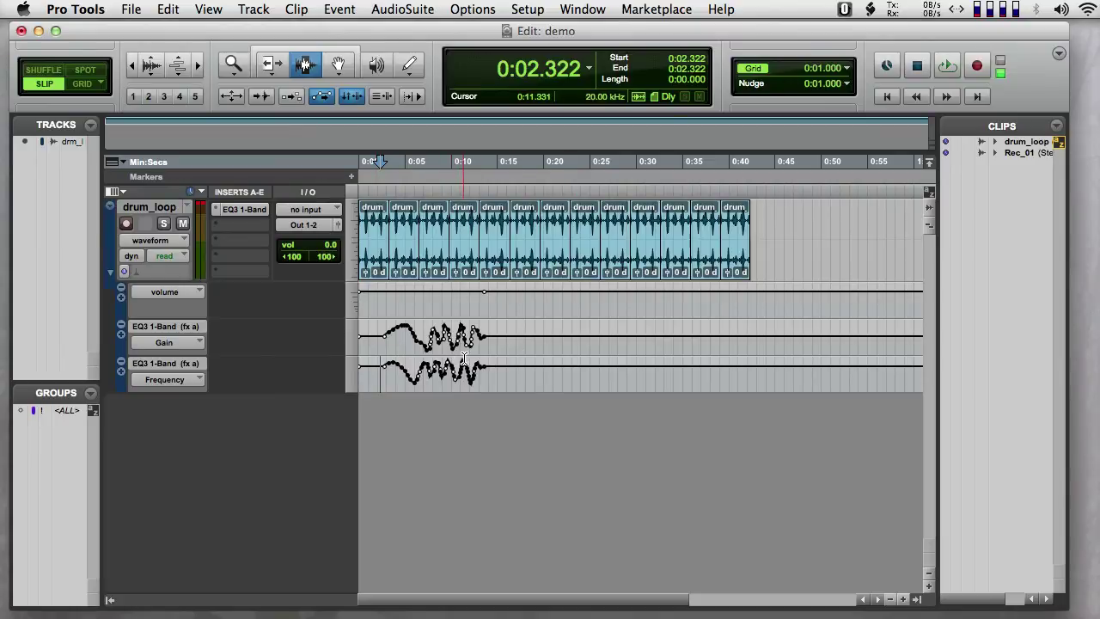
key(super+bracketright)
key(super+bracketright)
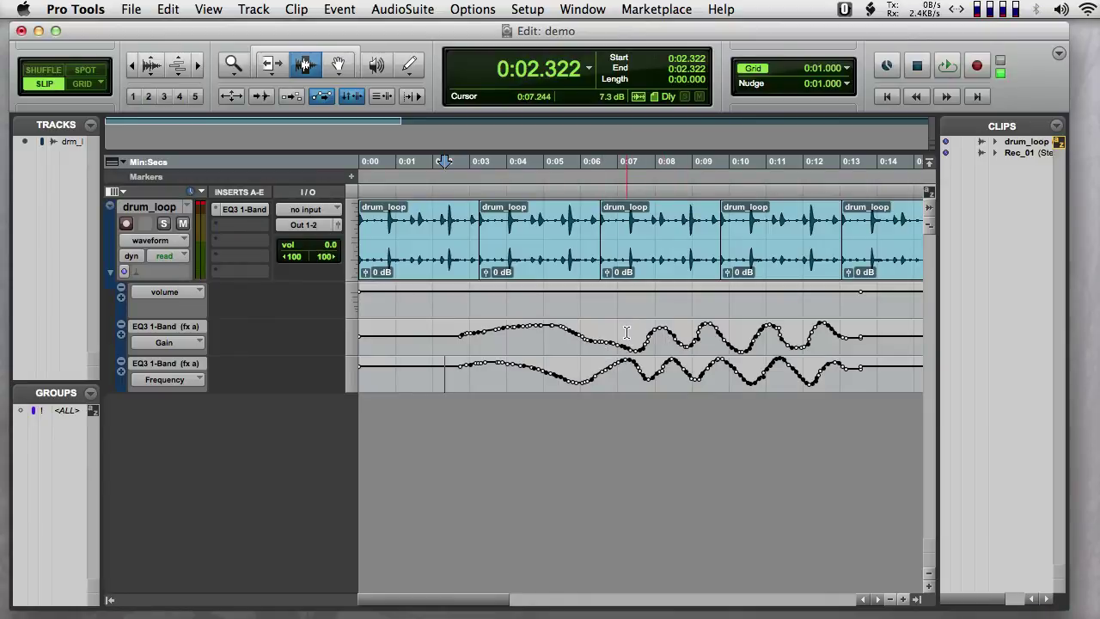
Pencil-draw new Gain automation from 0:07 to 0:10.5 and Frequency dips from 0:04 to 0:07.
click(409, 65)
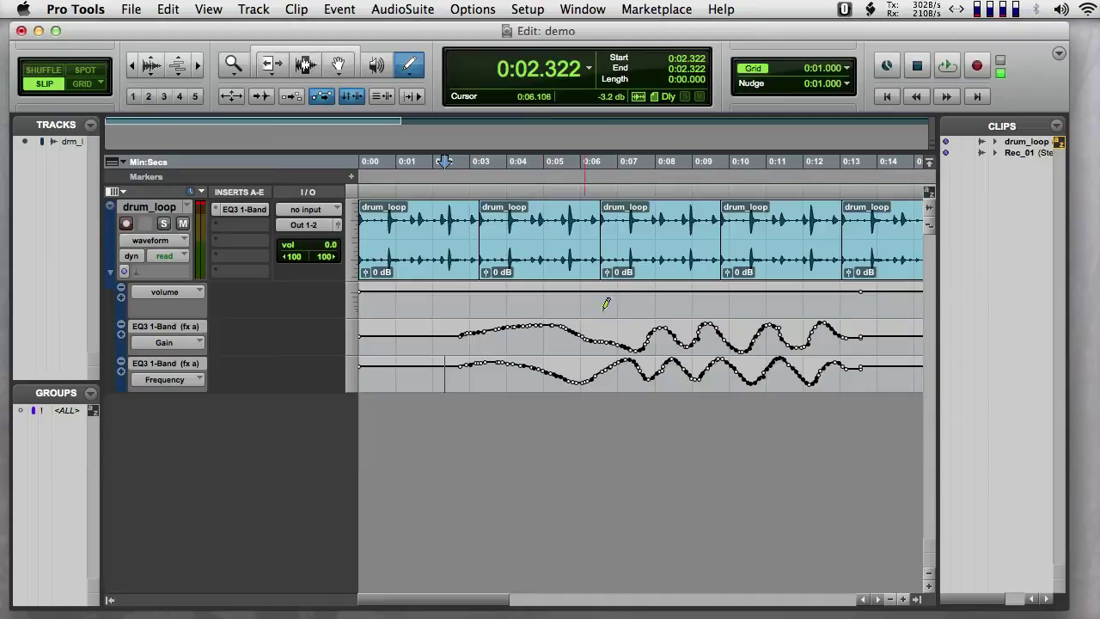
mouse_move(639, 344)
mouse_down()
mouse_move(665, 329)
mouse_move(798, 347)
mouse_up()
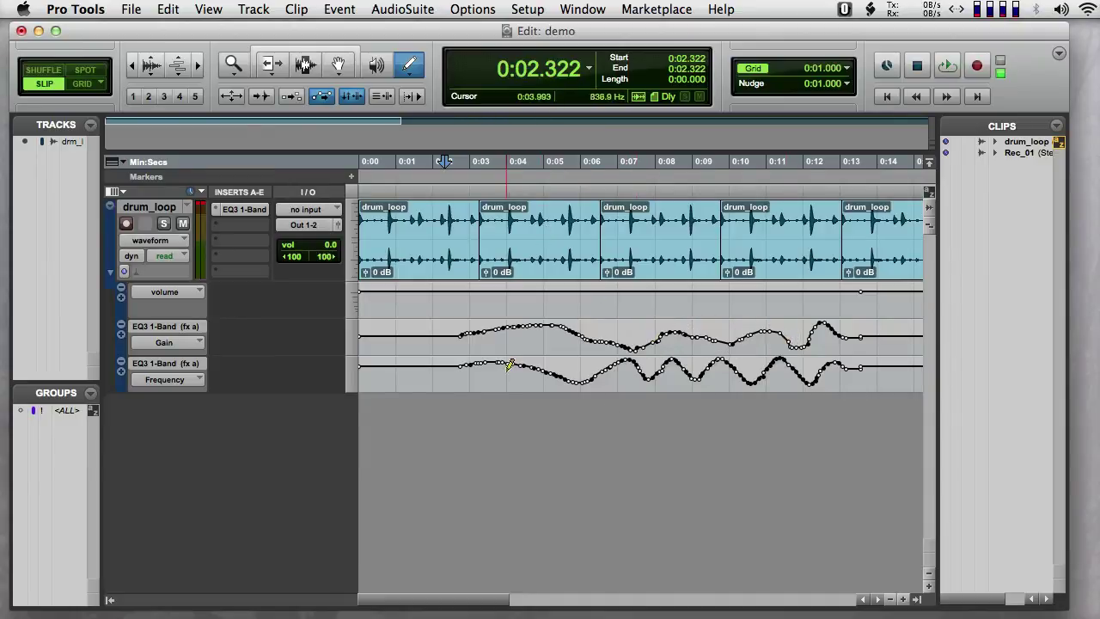
mouse_move(508, 361)
mouse_down()
mouse_move(520, 395)
mouse_move(620, 351)
mouse_up()
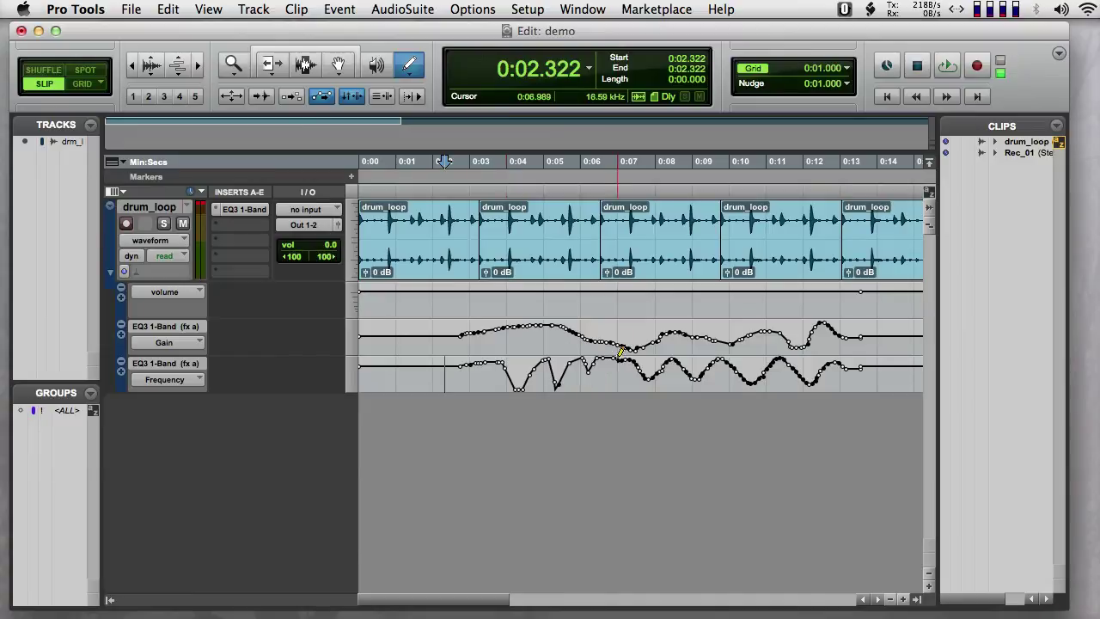
Audition the redrawn automation from 0:03.877, then zoom back out to the whole loop.
key(F7)
click(502, 362)
key(space)
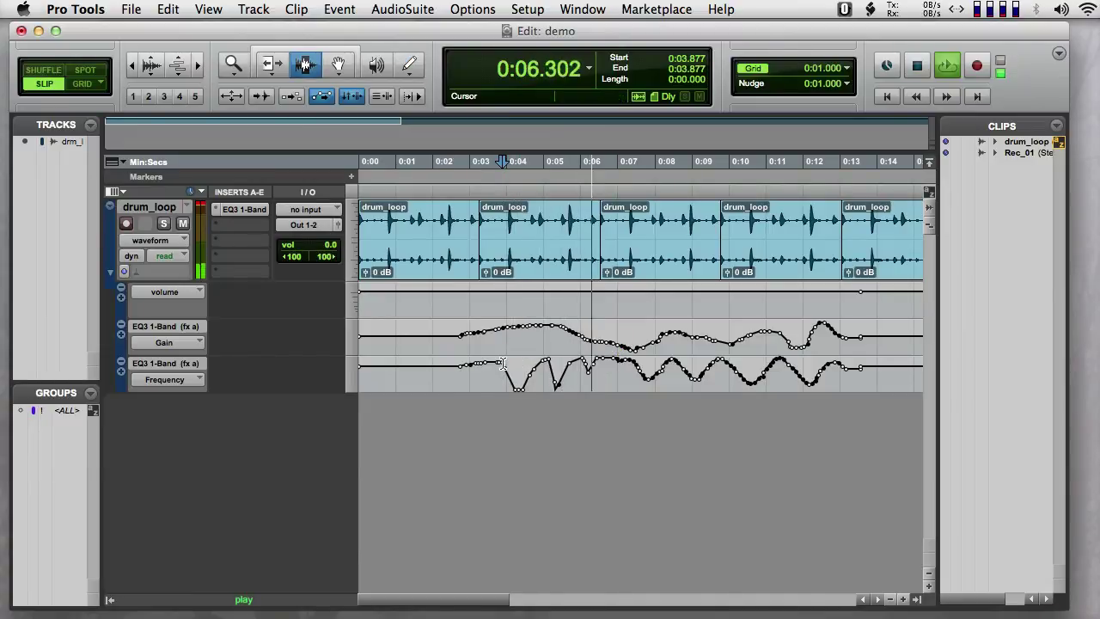
key(space)
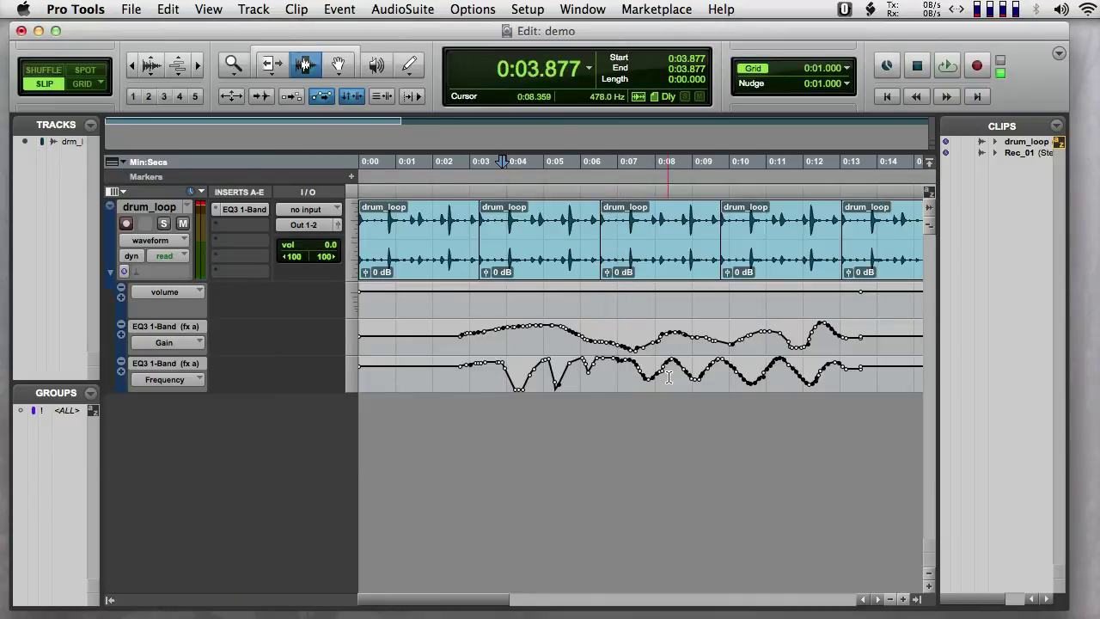
key(super+bracketleft)
key(super+bracketleft)
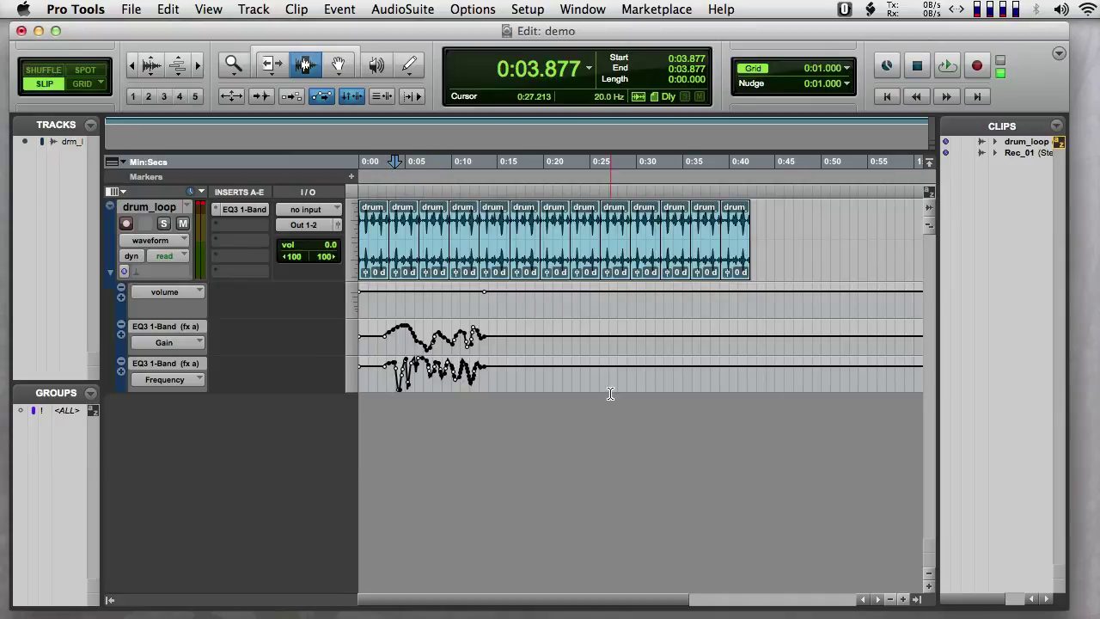
Open the Mix window and EQ3 1-Band plug-in, then its Plug-In Automation dialog.
key(super+equal)
click(709, 110)
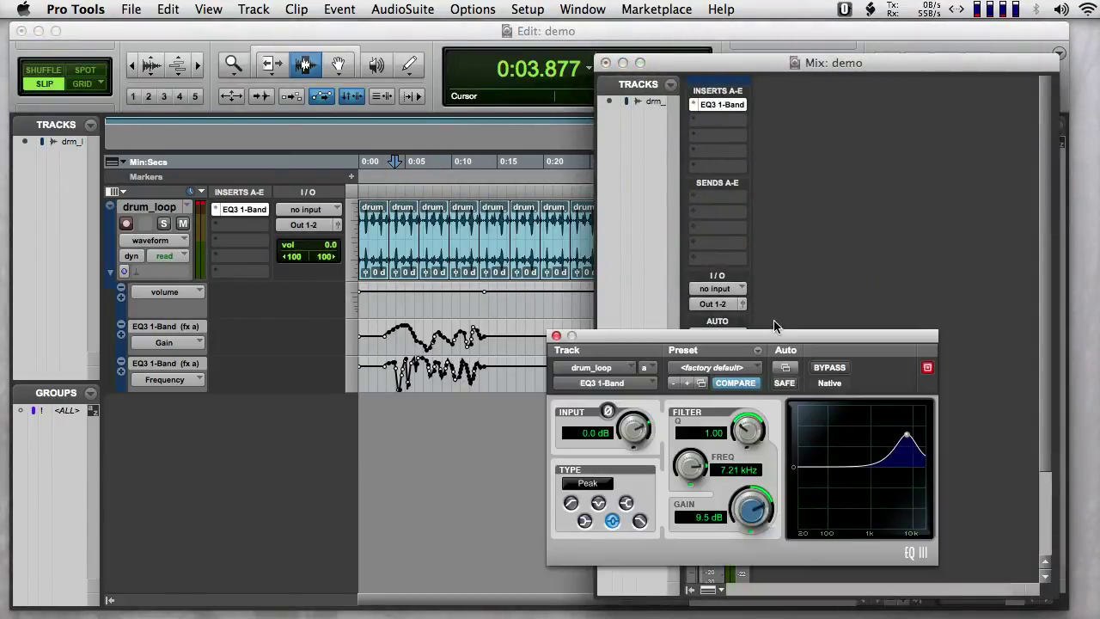
drag(774, 332, 544, 195)
click(551, 224)
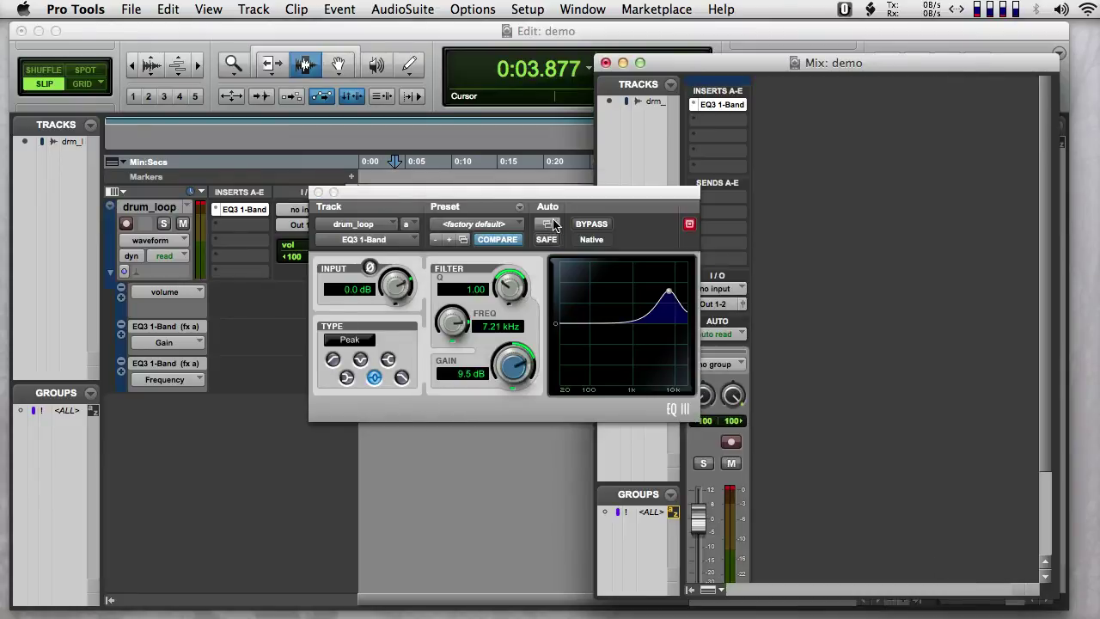
click(549, 224)
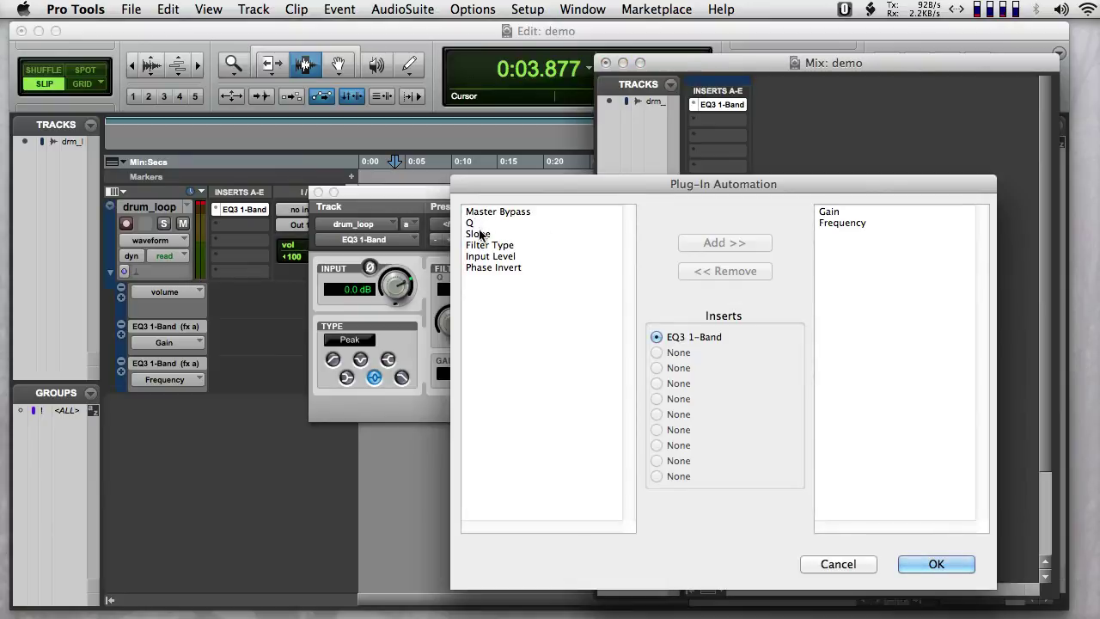